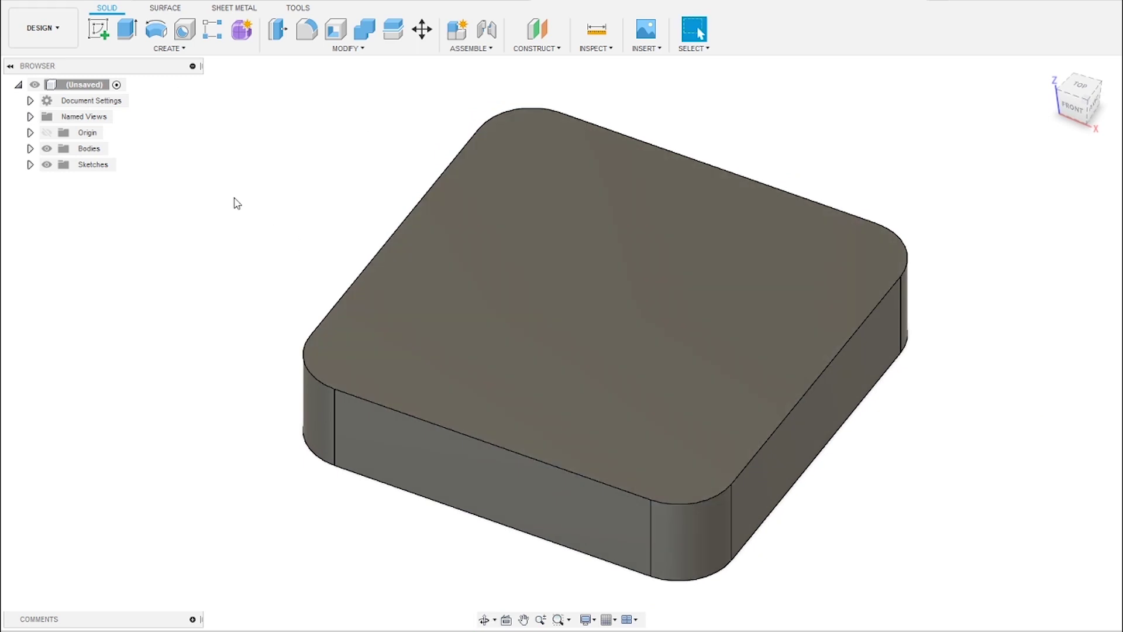
Start a new sketch on the block's top face
left_click(98, 28)
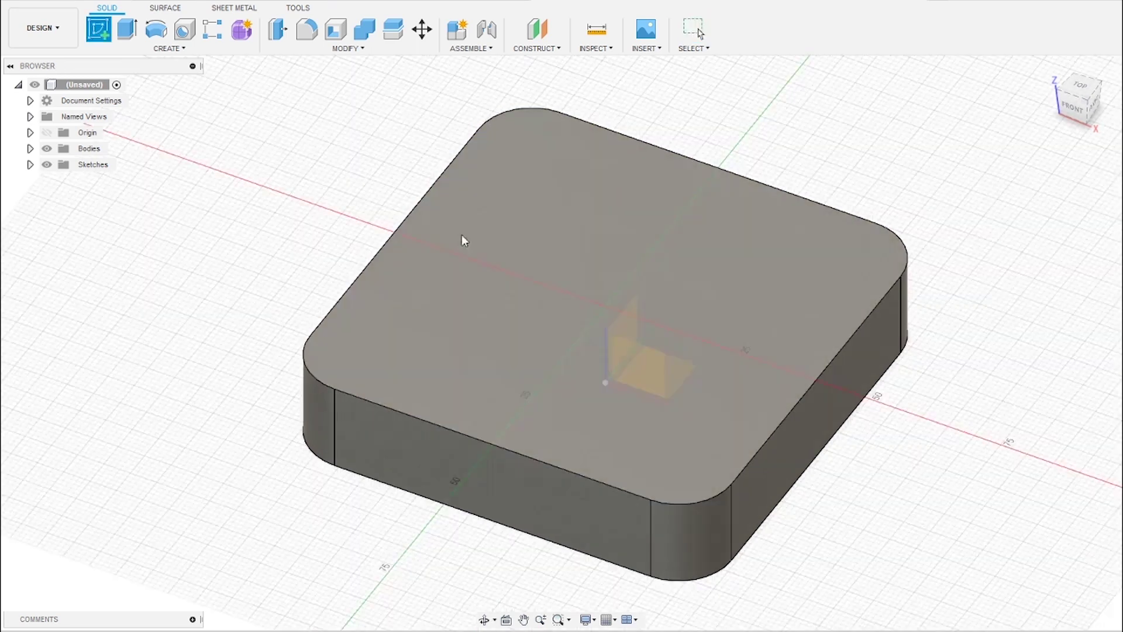
left_click(592, 198)
left_click_drag(664, 213, 576, 225)
key("Escape")
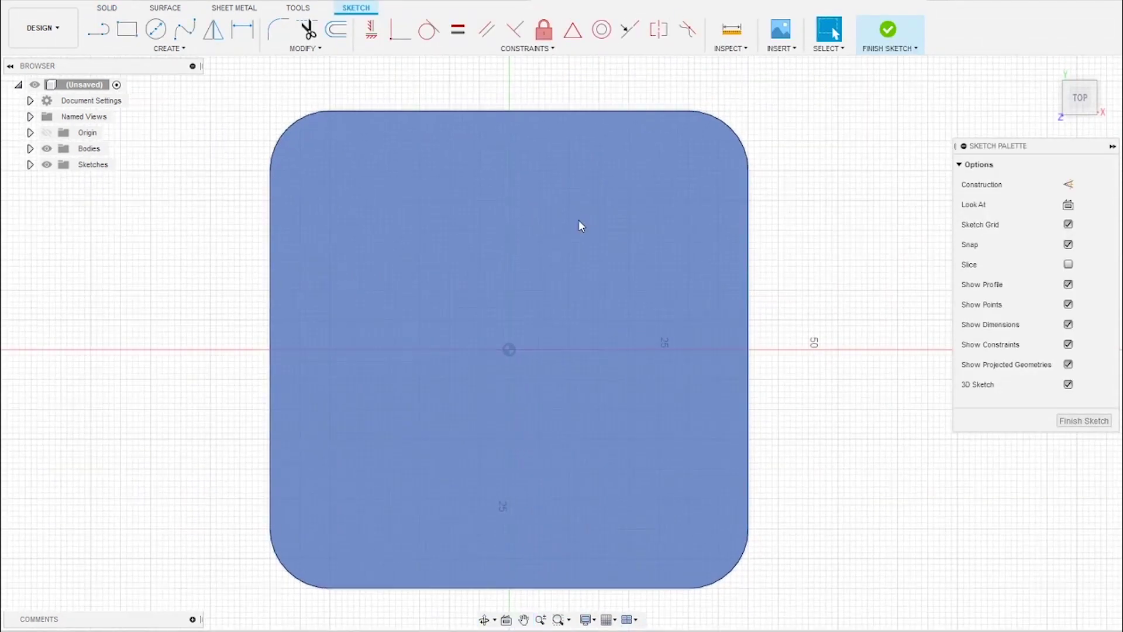
scroll(408, 190, "up", 2)
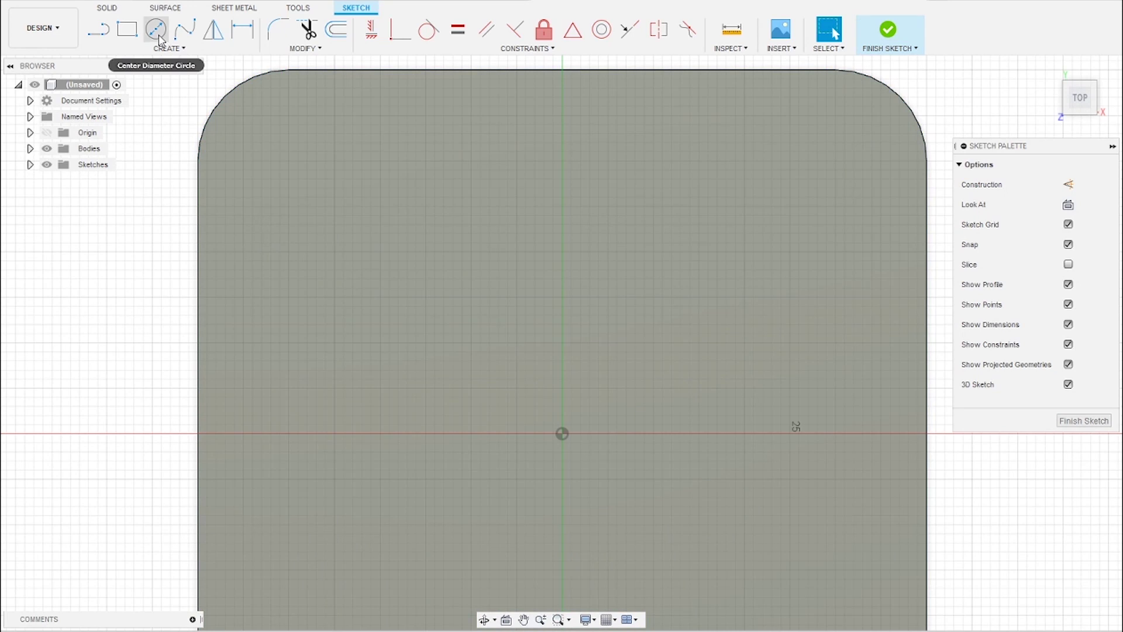
Draw concentric Ø10 mm and Ø6 mm centre-diameter circles near the top-left corner
left_click(157, 29)
left_click(280, 133)
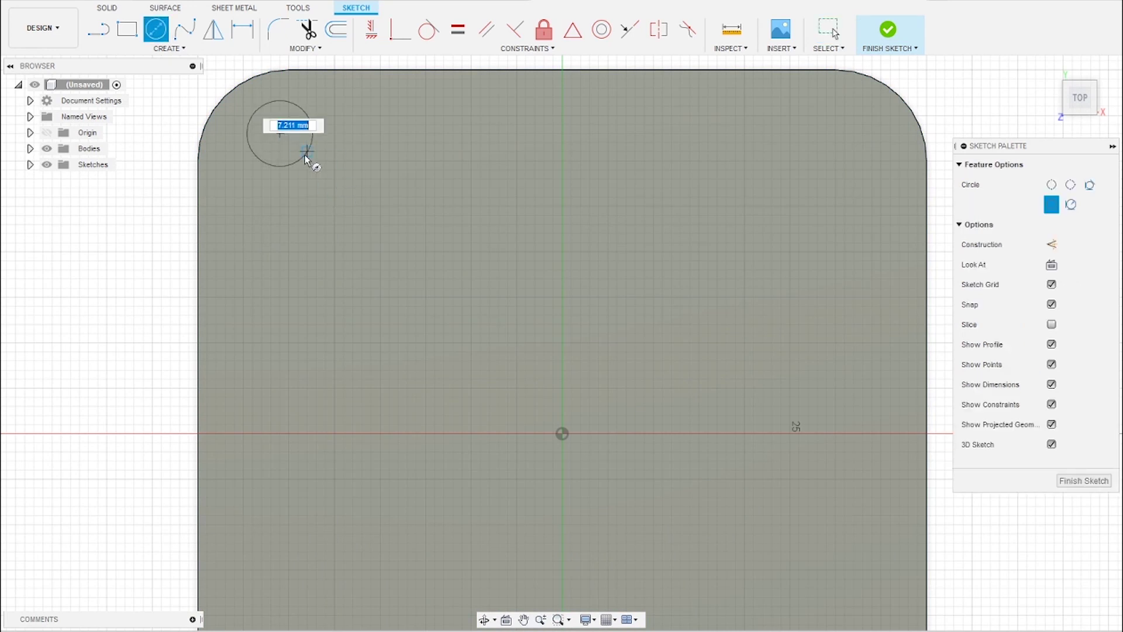
type("10")
key("Return")
key("Escape")
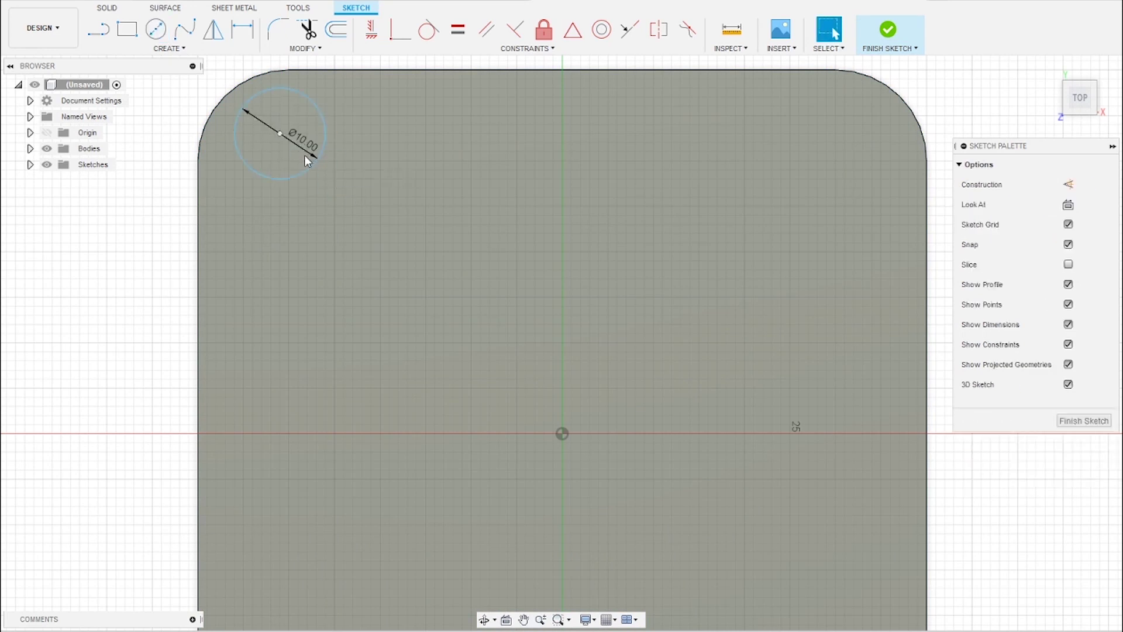
left_click_drag(320, 118, 355, 147)
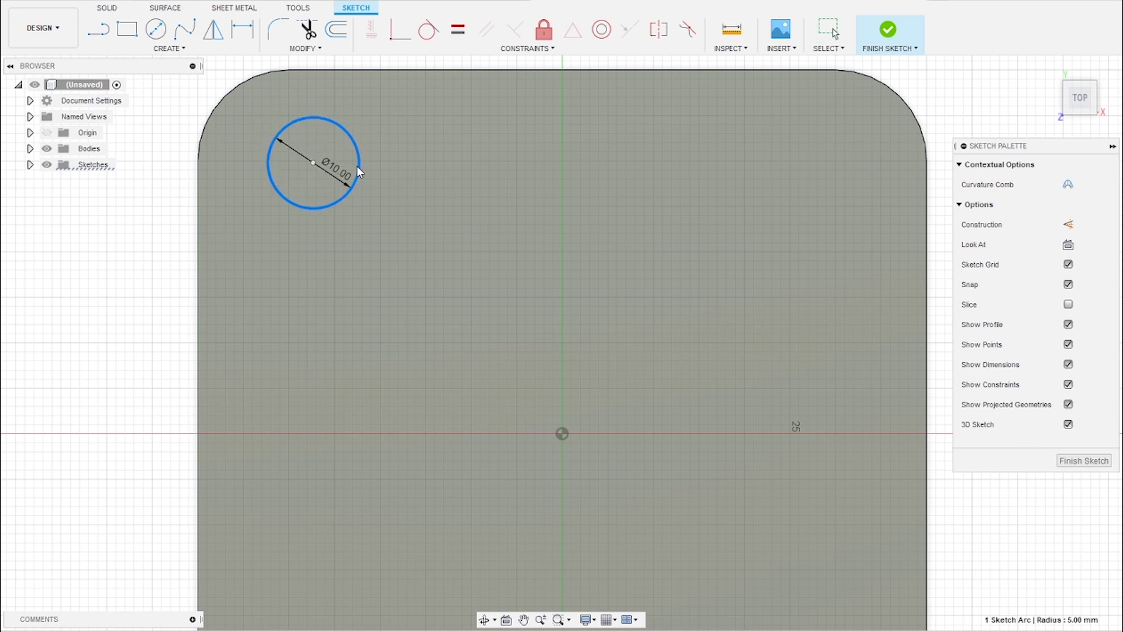
key("c")
left_click(313, 163)
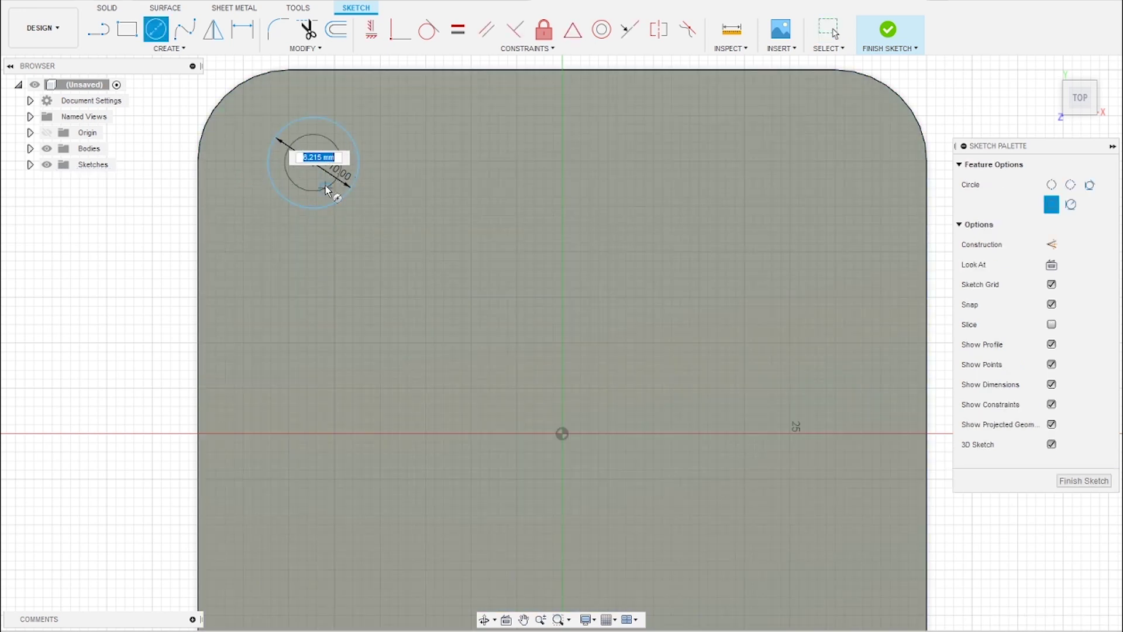
type("6")
key("Return")
key("Escape")
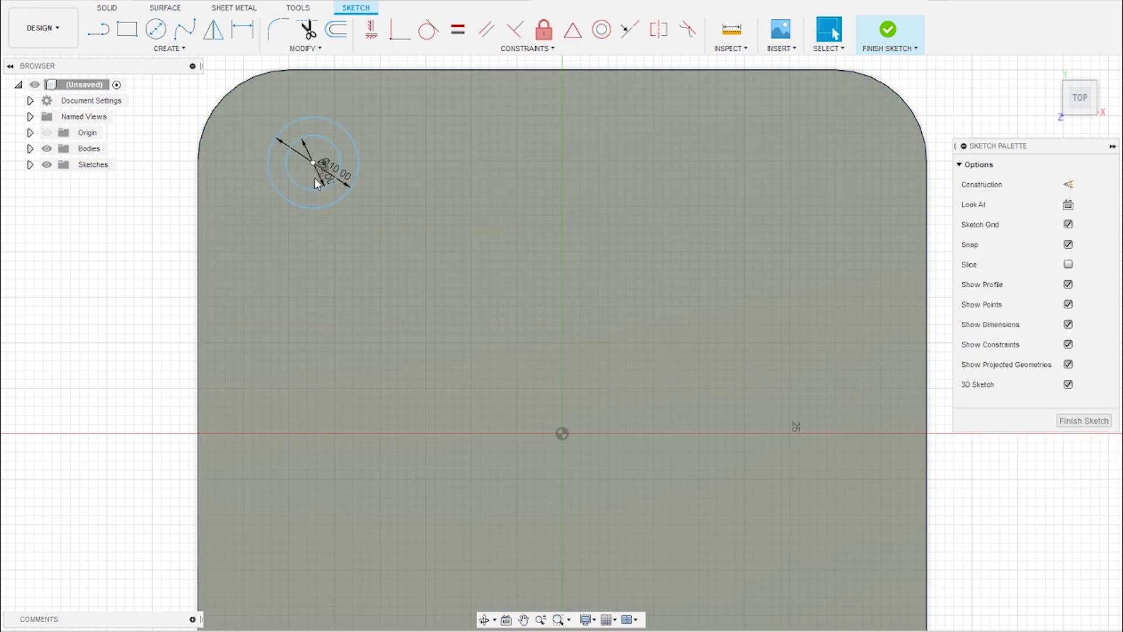
scroll(406, 254, "down", 3)
Dimension the circles' centre 12 mm from the top edge and 12 mm from the left edge
key("d")
left_click(343, 190)
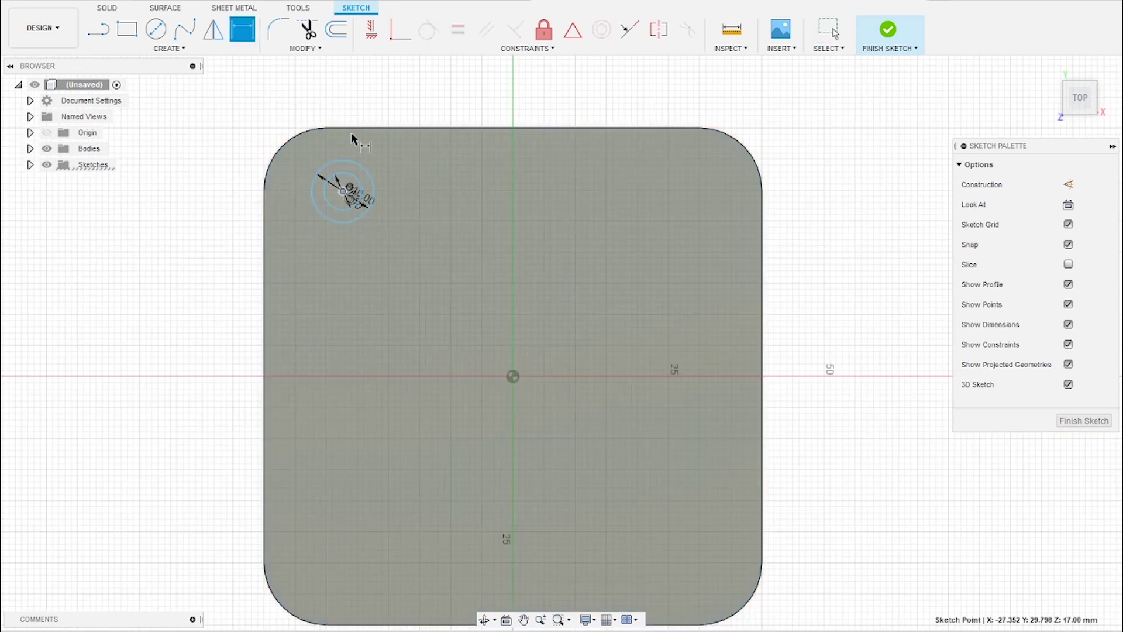
left_click(351, 128)
left_click(175, 133)
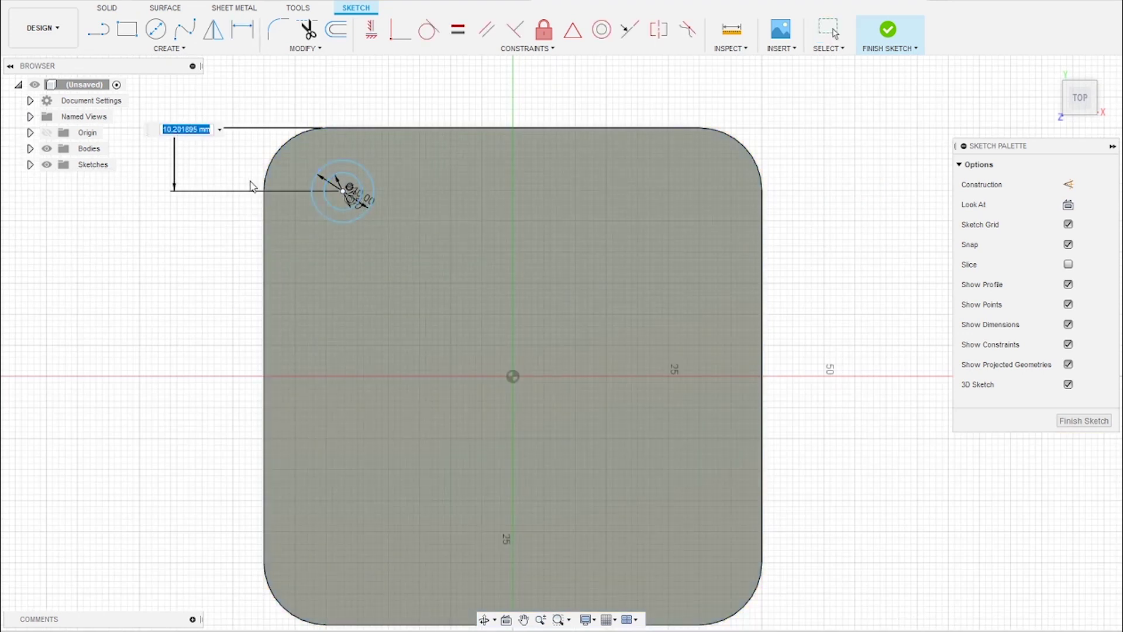
type("12")
key("Return")
left_click(339, 203)
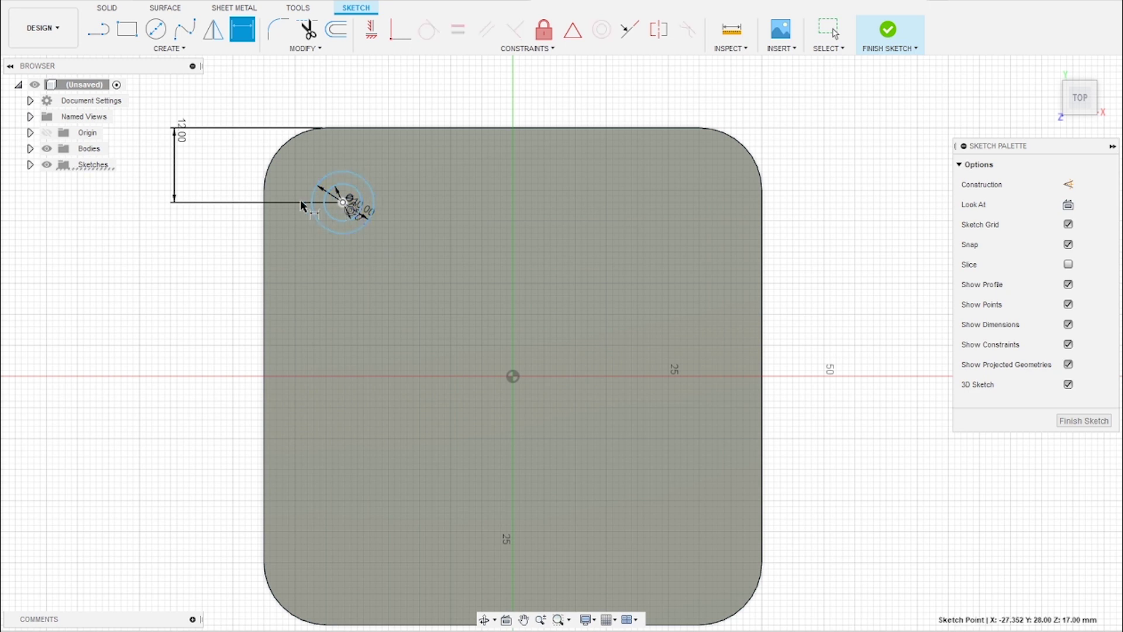
left_click(266, 218)
left_click(292, 92)
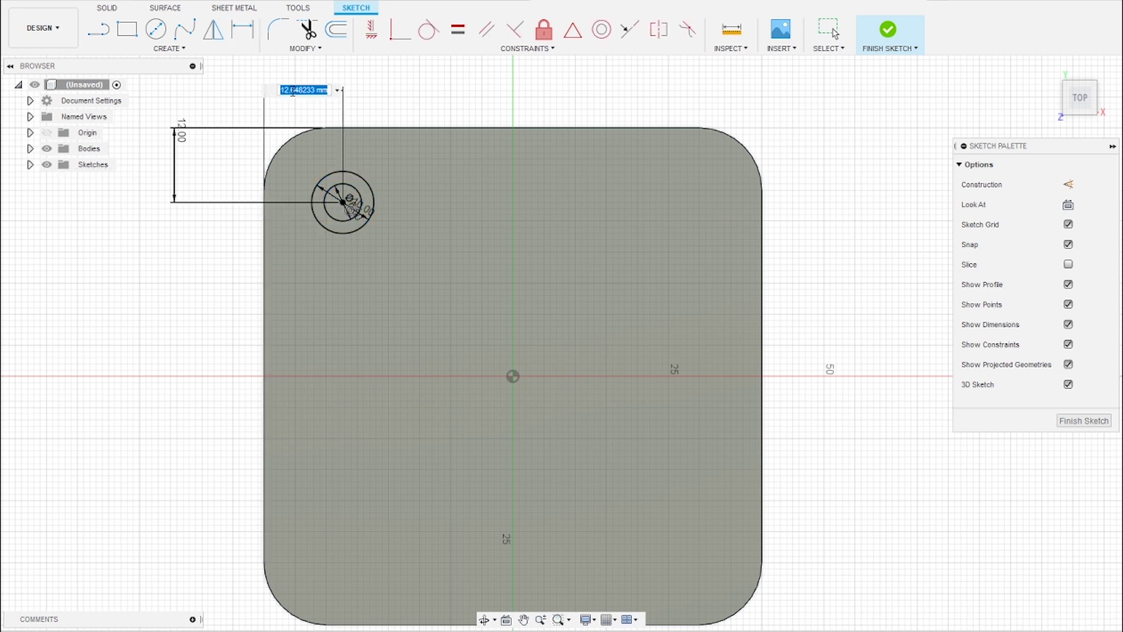
type("12")
key("Return")
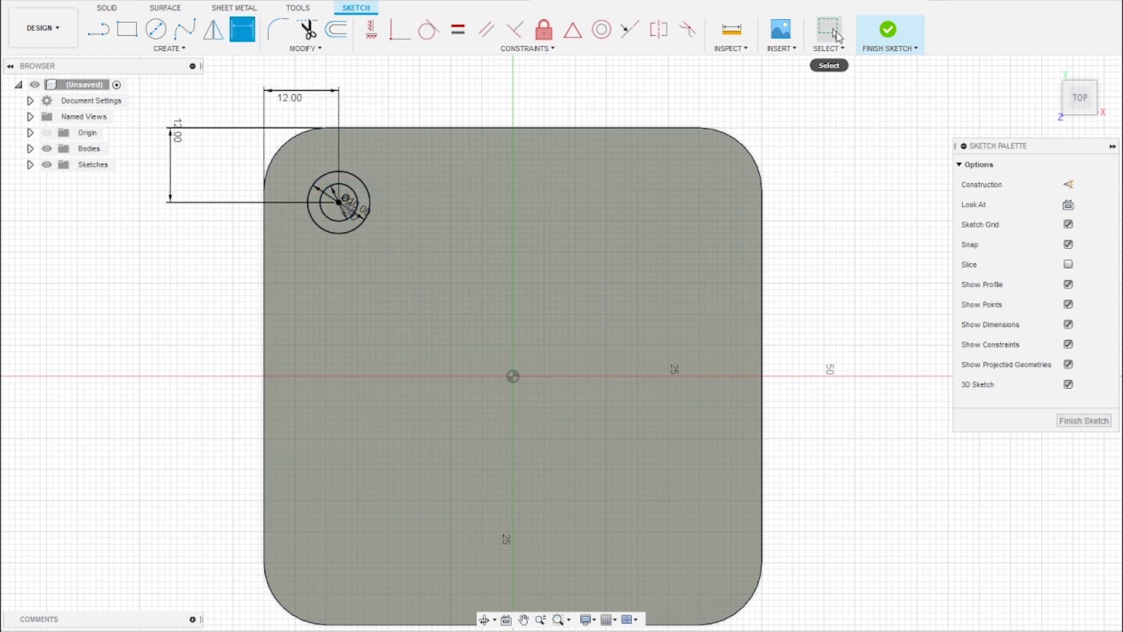
Select the outer Ø10 mm and inner Ø6 mm circles, then zoom in to check them
left_click(829, 30)
left_click(365, 188)
left_click(357, 196, "shift")
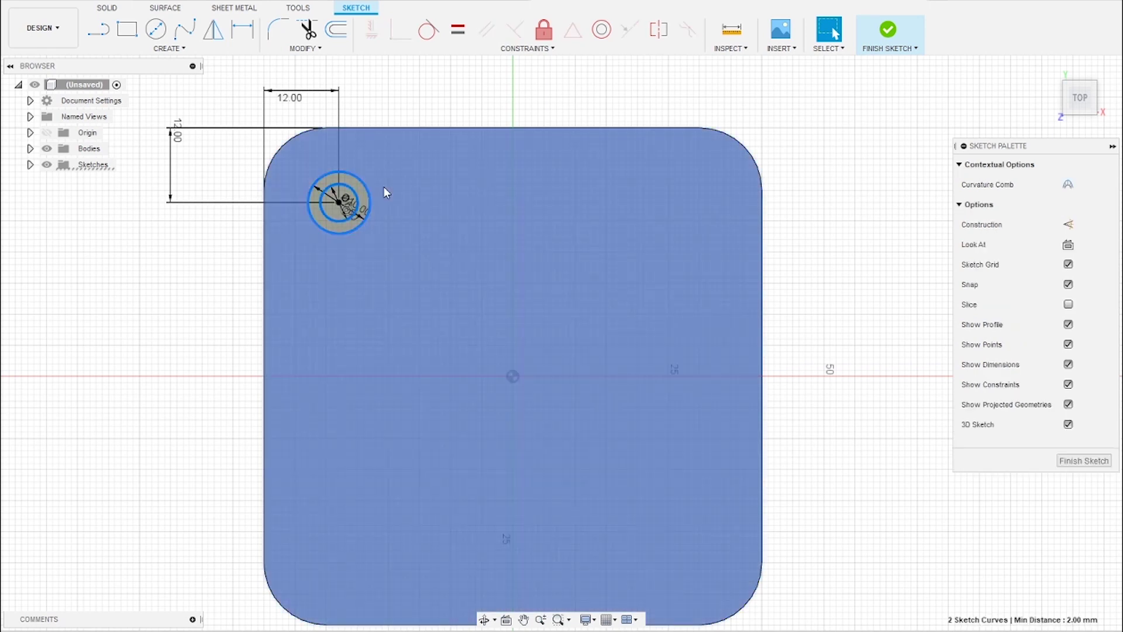
scroll(349, 205, "down", 2)
scroll(348, 205, "up", 2)
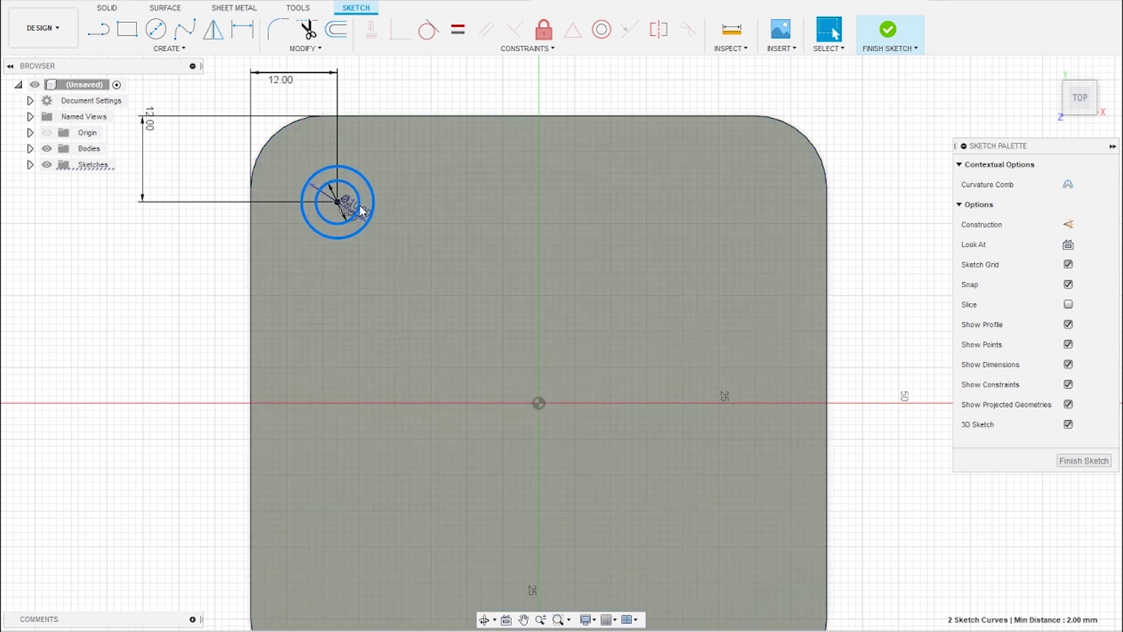
scroll(326, 189, "up", 5)
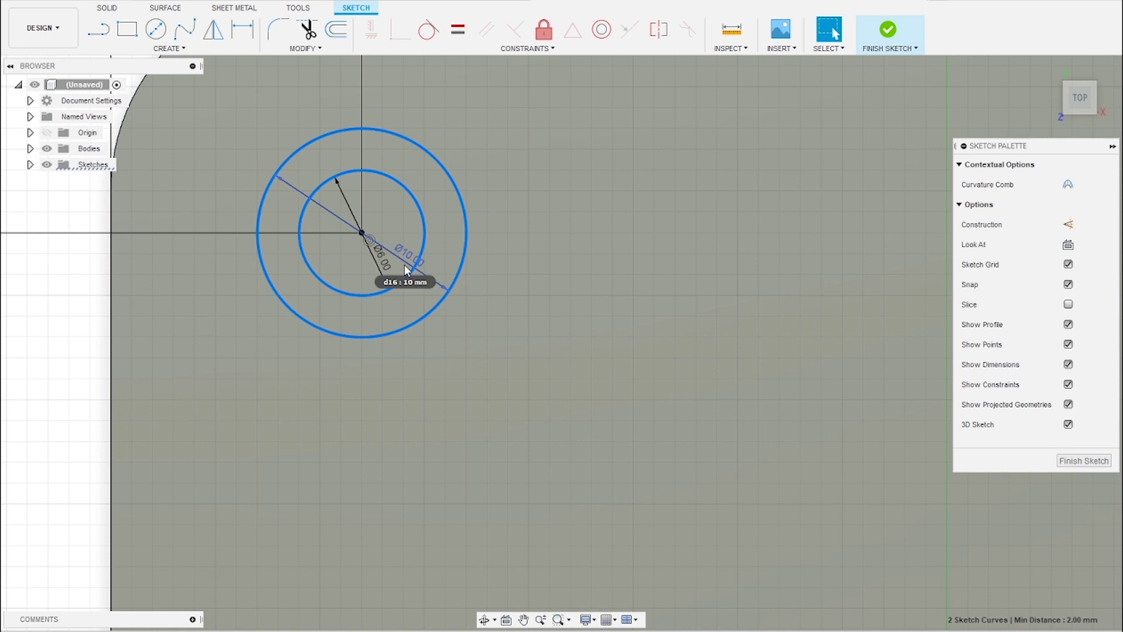
scroll(549, 255, "down", 4)
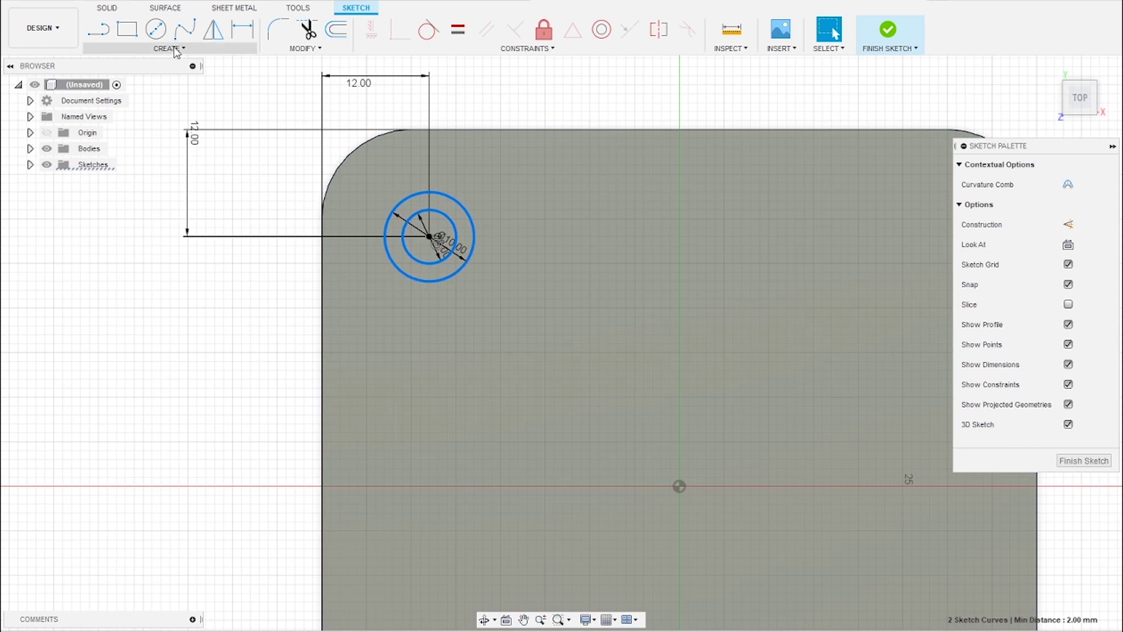
Start a rectangular pattern of the circles, eight copies across at 8 mm spacing
left_click(175, 48)
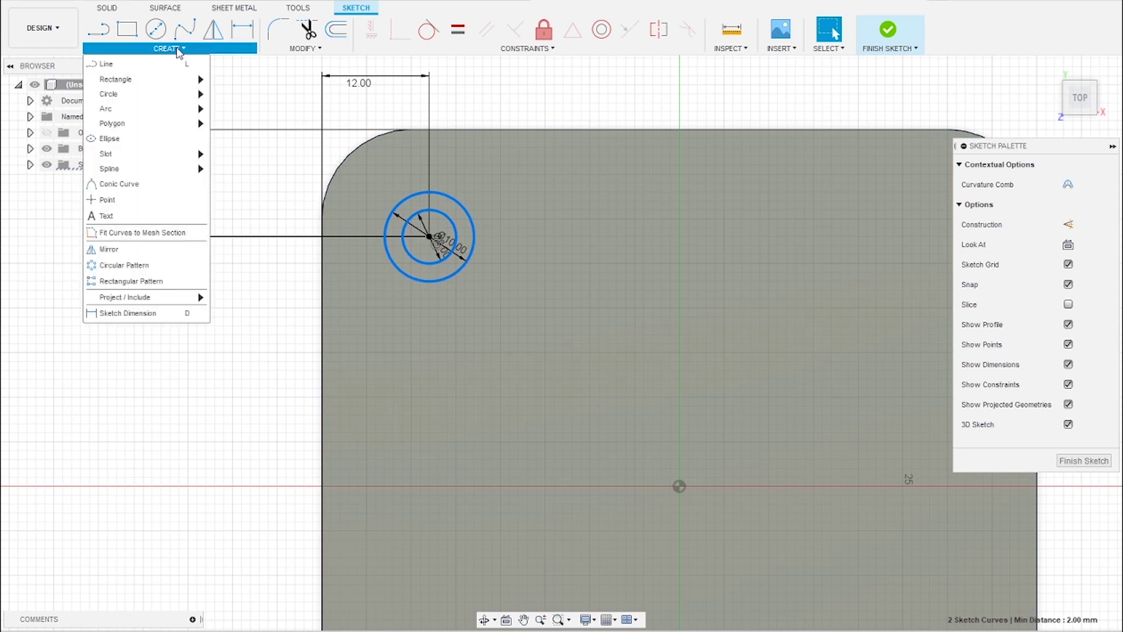
left_click(131, 281)
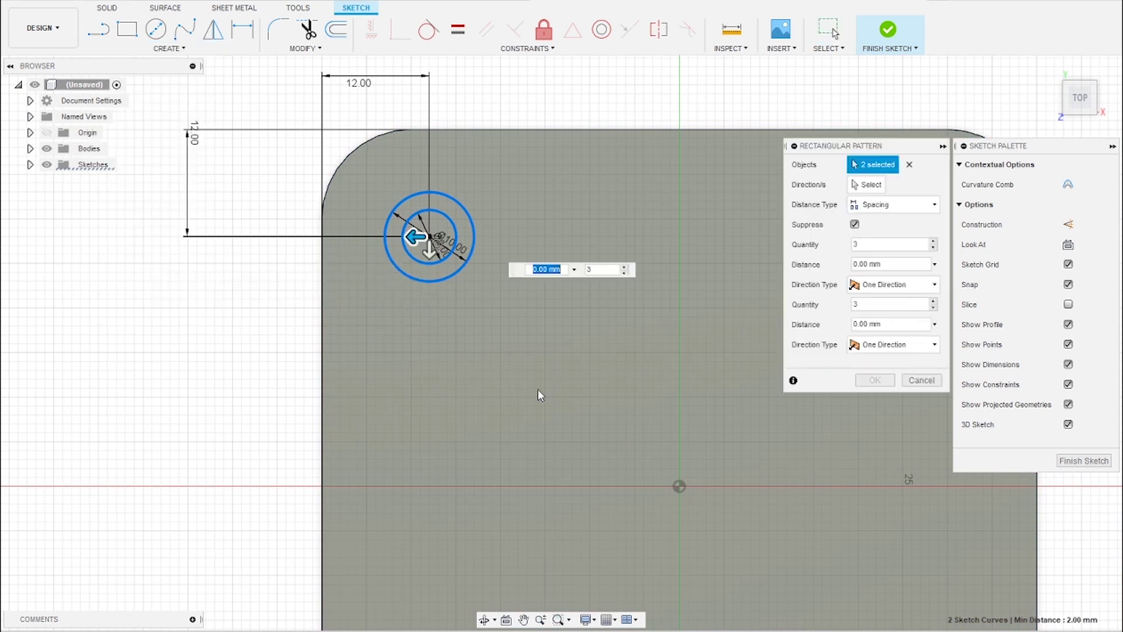
scroll(538, 389, "down", 1)
scroll(405, 196, "up", 3)
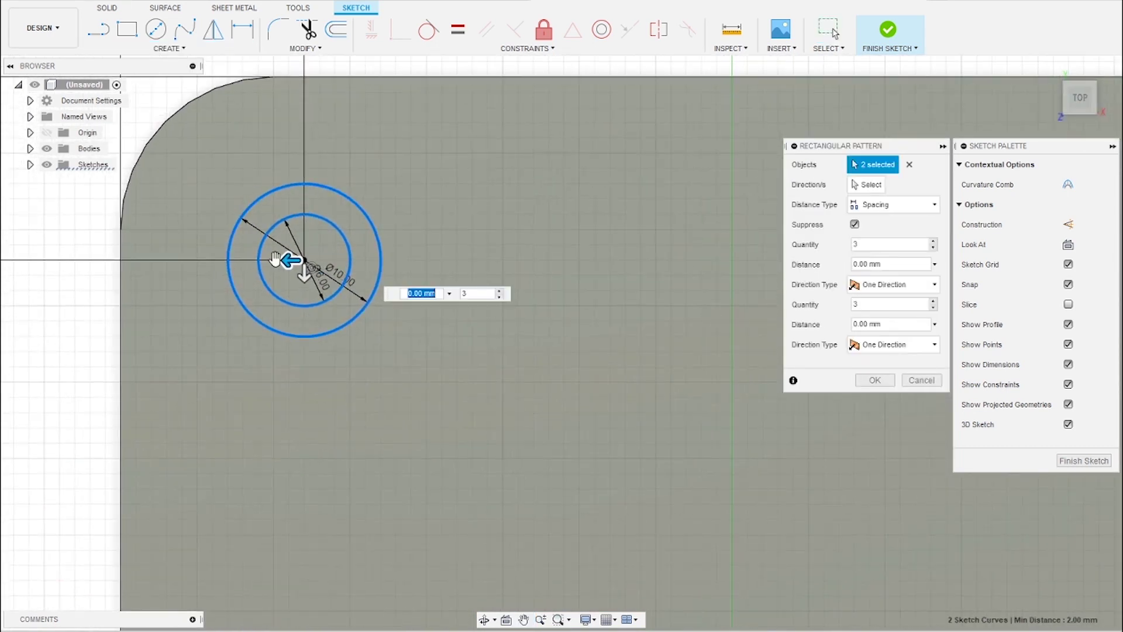
left_click_drag(289, 260, 376, 270)
scroll(376, 270, "up", 4)
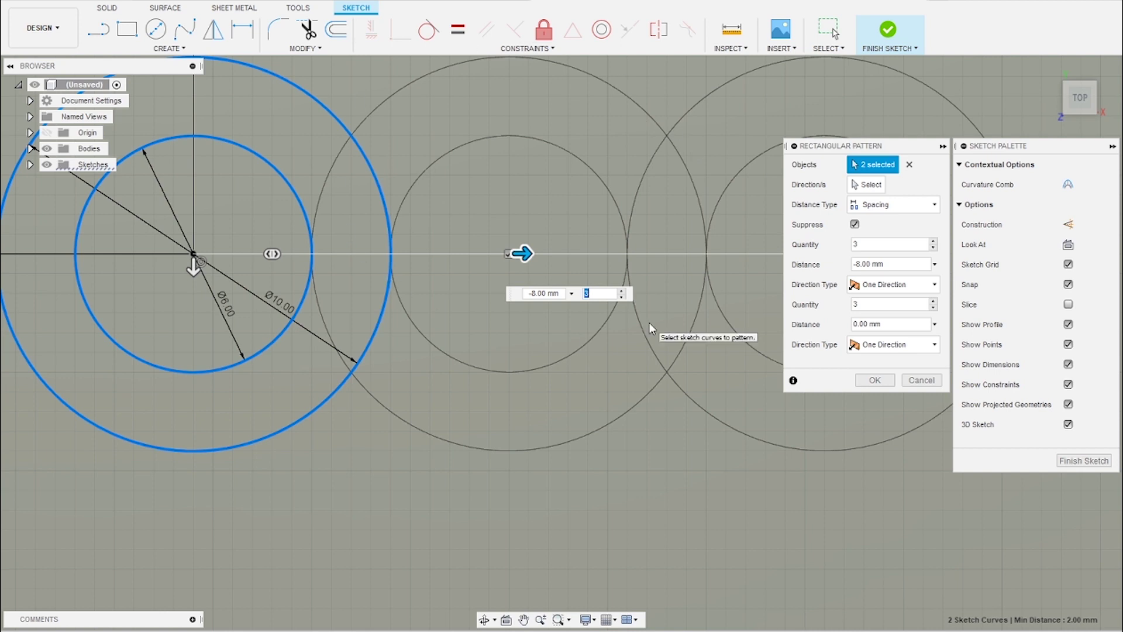
left_click(873, 207)
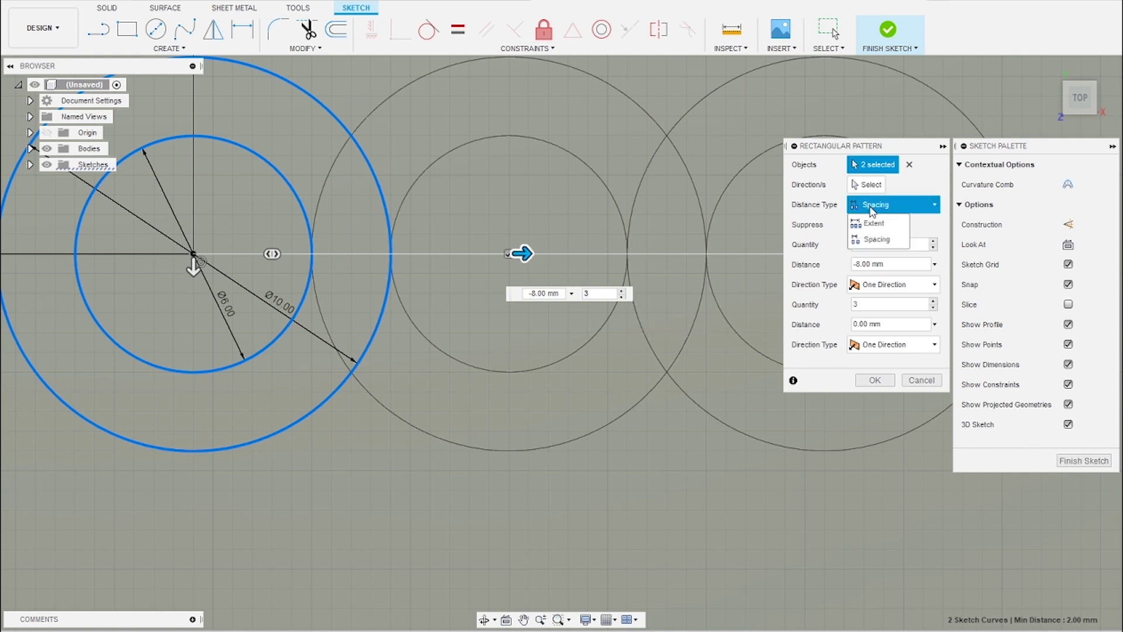
left_click(876, 238)
left_click(555, 293)
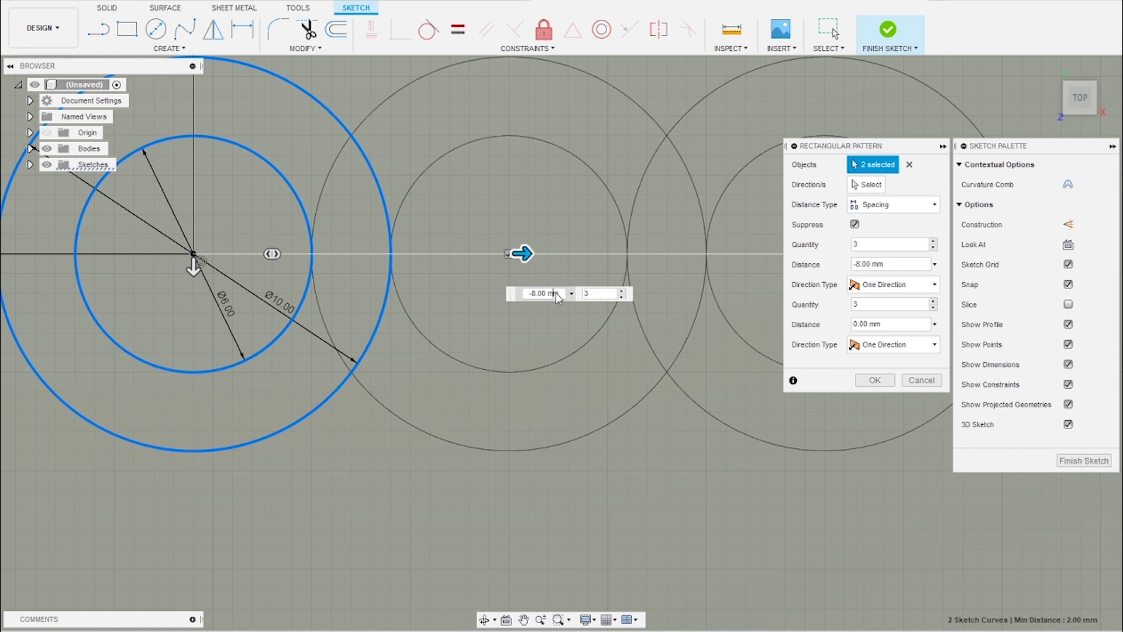
double_click(555, 293)
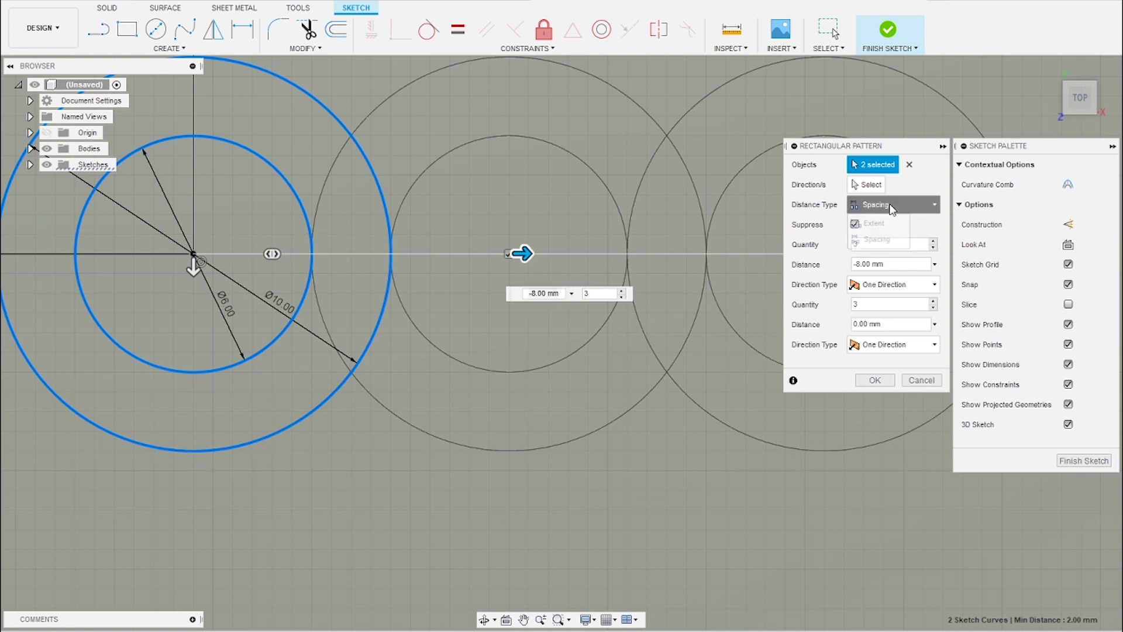
scroll(633, 297, "down", 3)
scroll(633, 297, "down", 3)
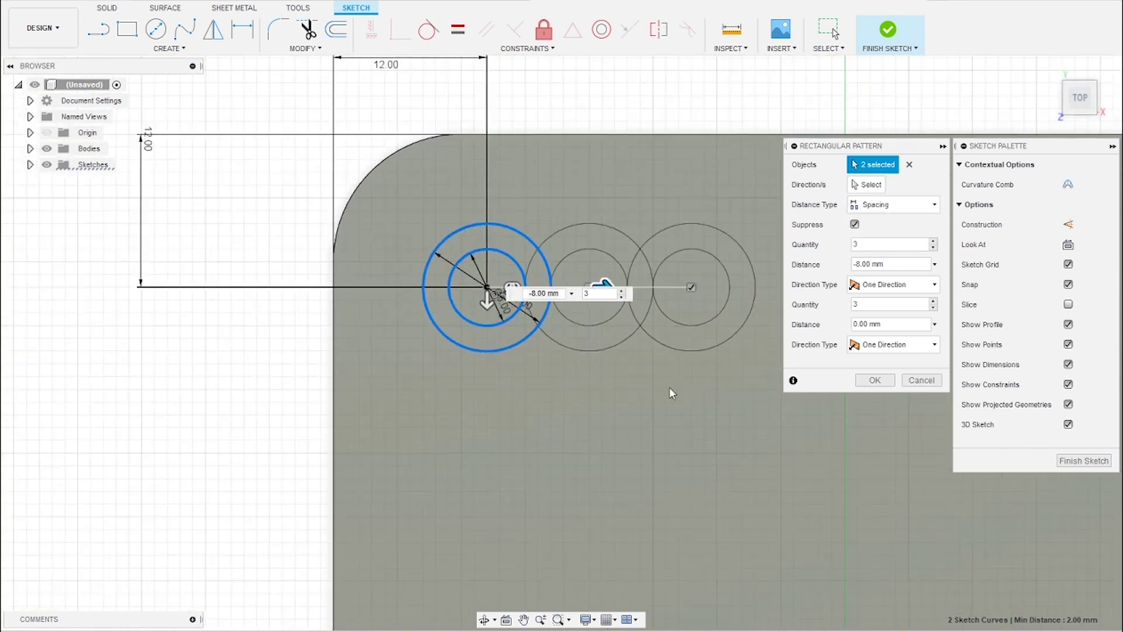
middle_click_drag(672, 391, 448, 314)
key("Tab")
type("8")
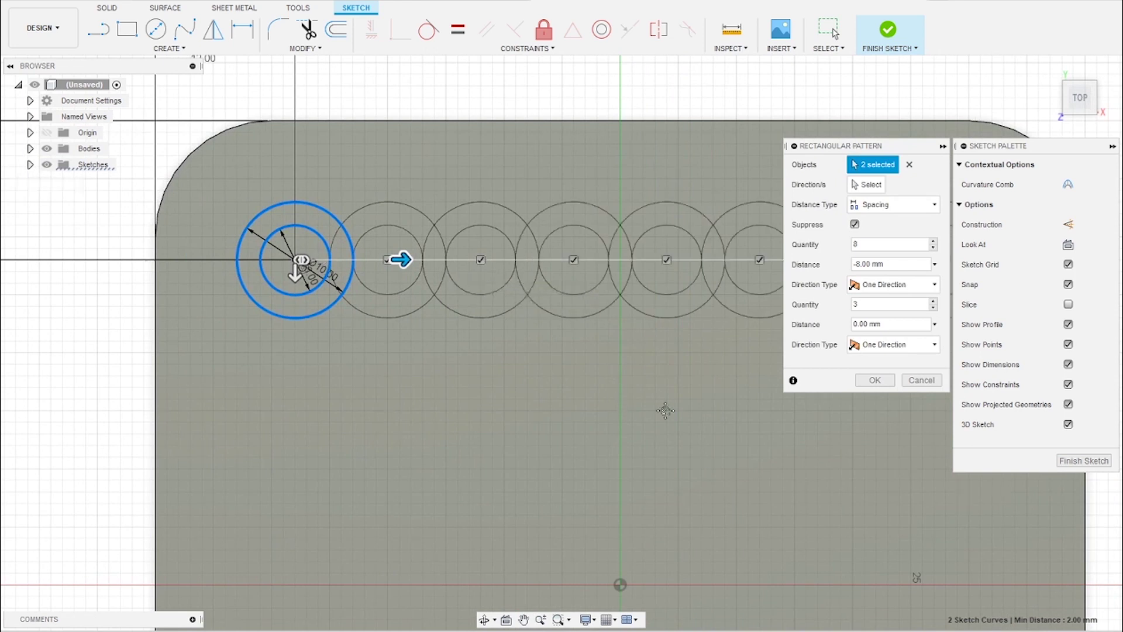
Add eight rows 8 mm apart and accept the 8×8 circle pattern
mouse_move(661, 410)
middle_mouse_down()
mouse_move(562, 395)
mouse_move(504, 319)
middle_mouse_up()
scroll(562, 397, "down", 3)
scroll(560, 396, "down", 2)
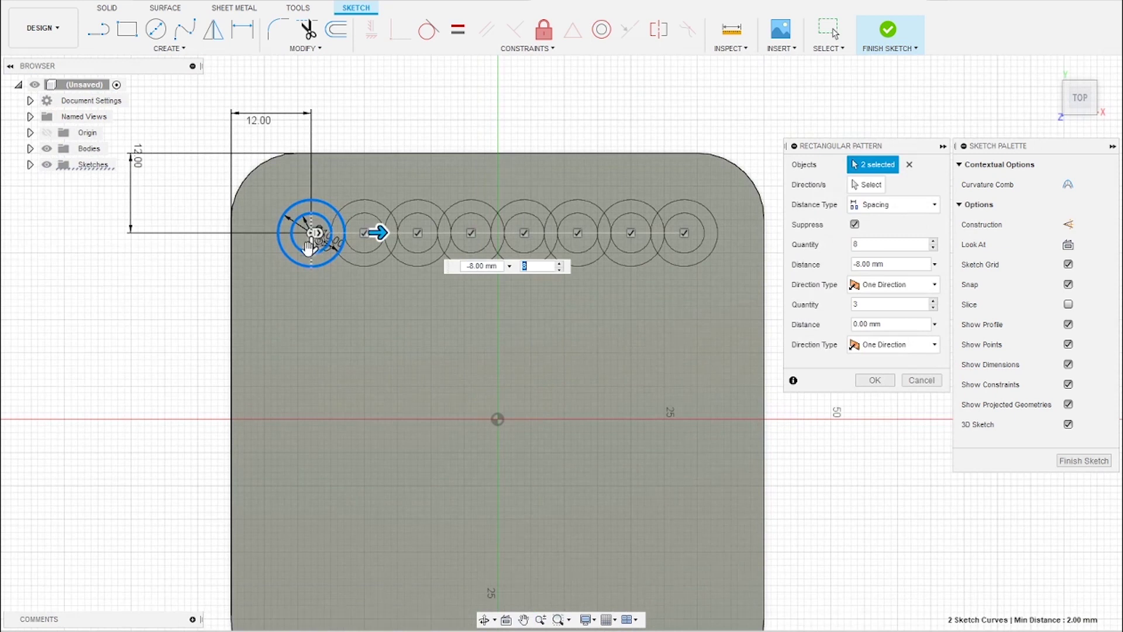
left_click_drag(312, 249, 312, 301)
key("Tab")
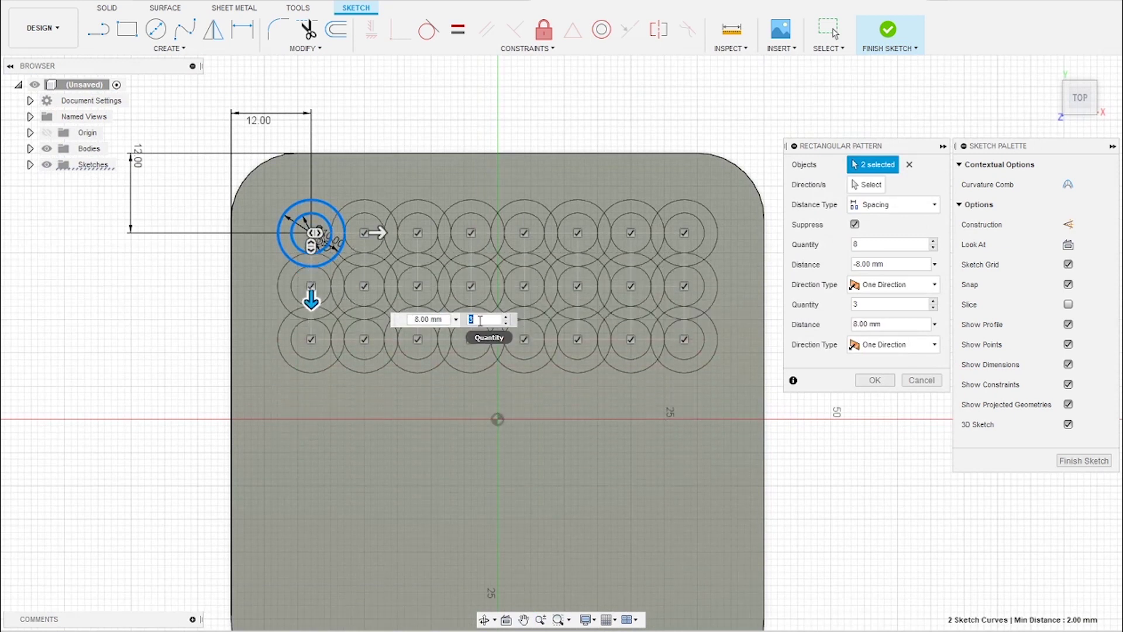
left_click(480, 320)
type("8")
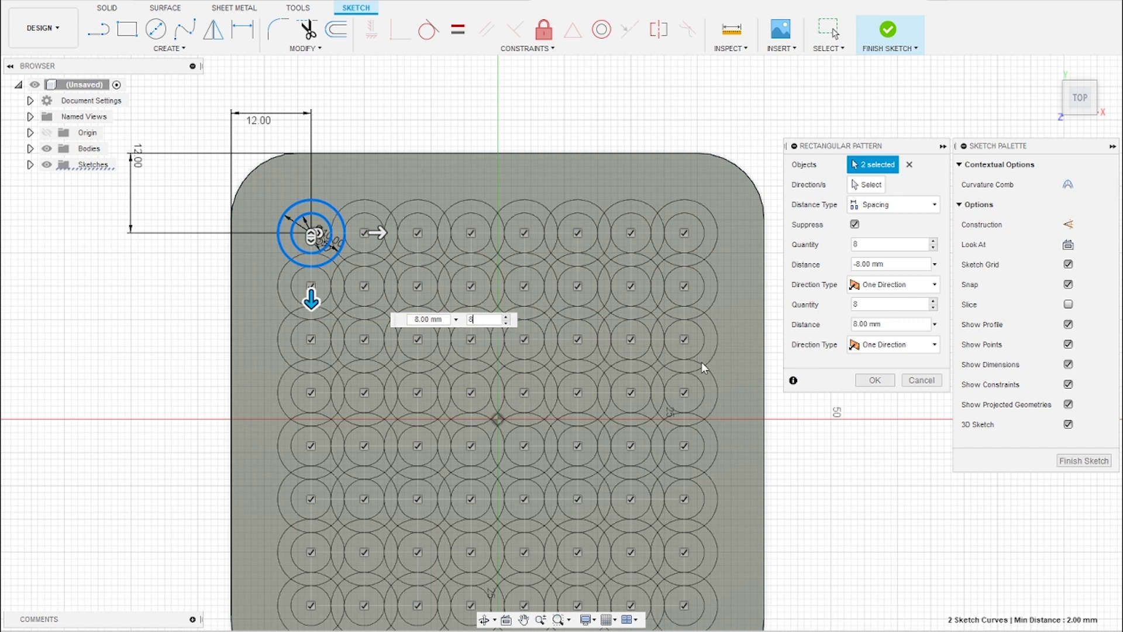
left_click(873, 380)
Fit the patterned sketch in view, finish it and start Extrude with E
key("F6")
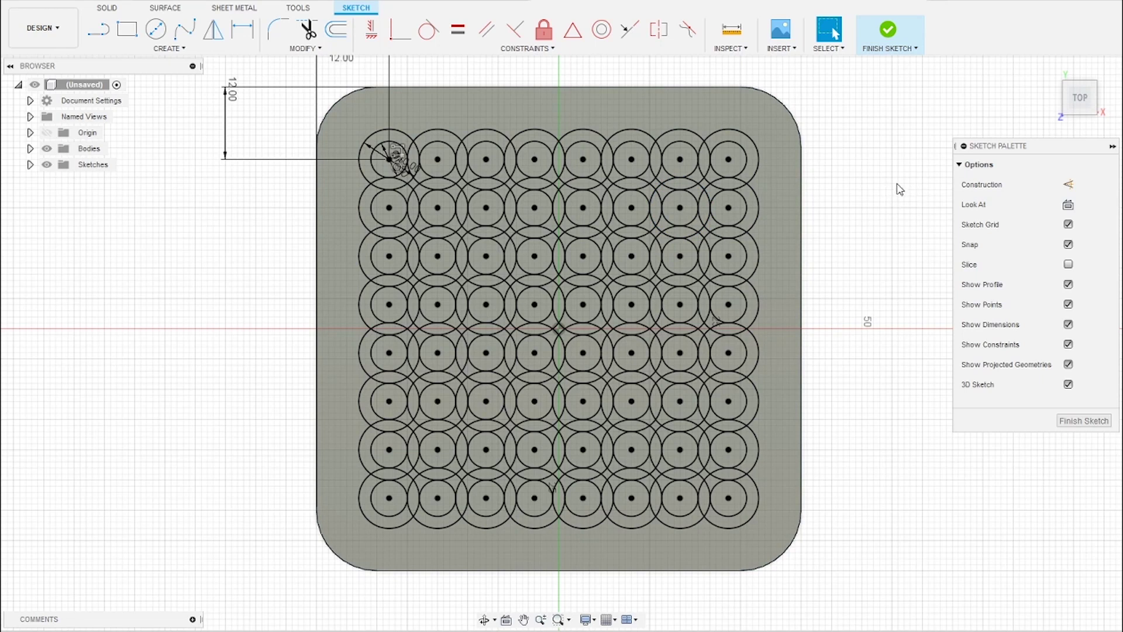
scroll(892, 196, "up", 1)
middle_click_drag(816, 204, 786, 189)
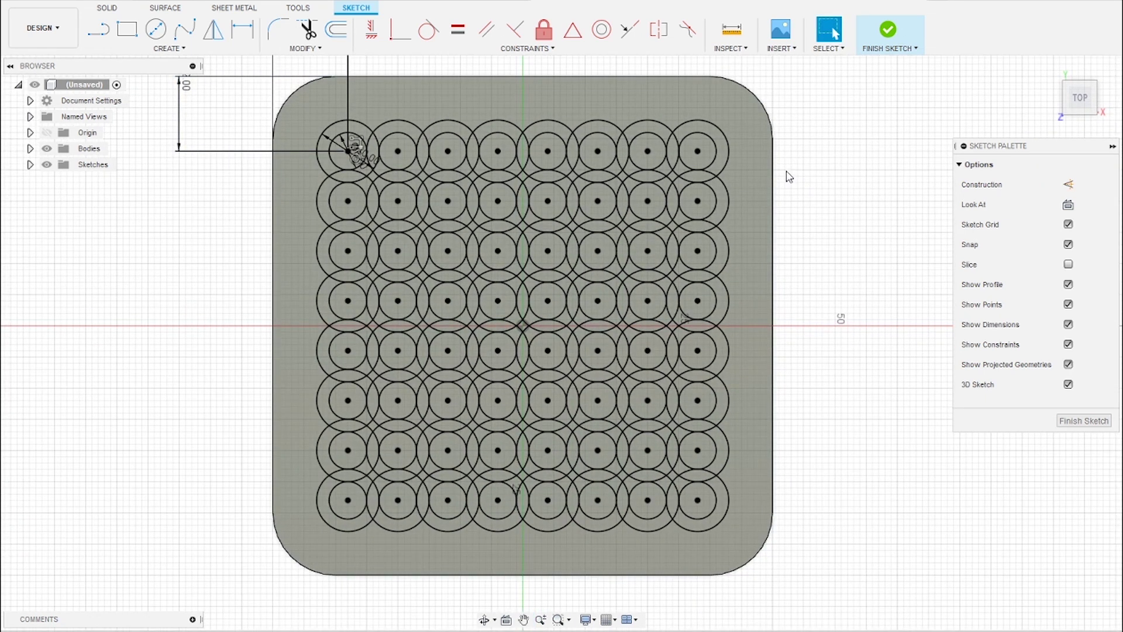
key("e")
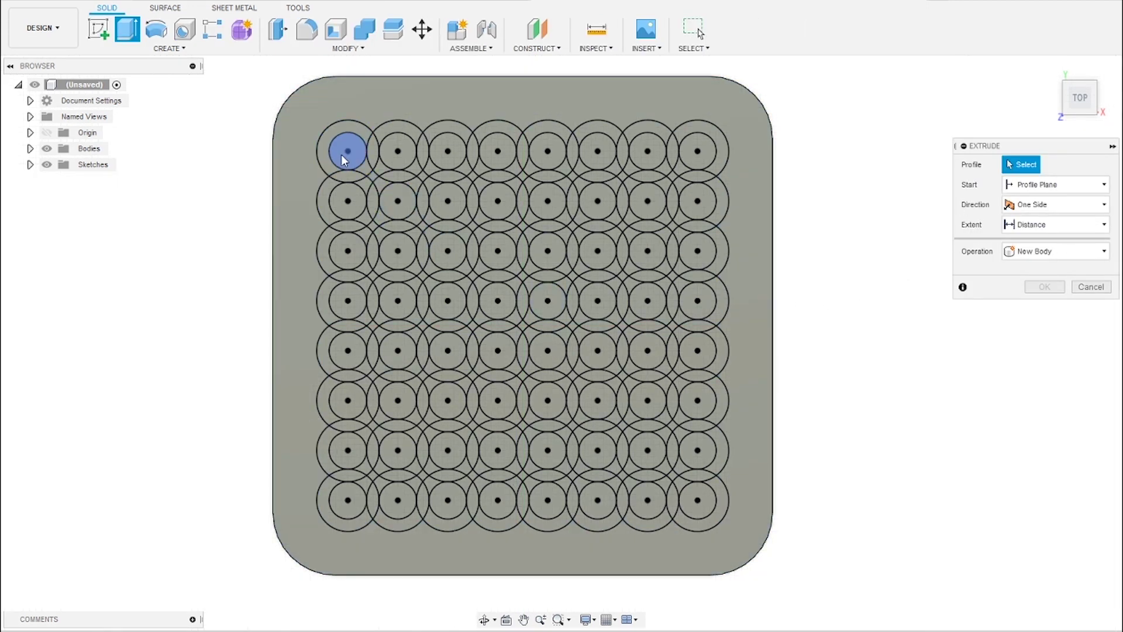
Select the first inner circles and connecting lens regions winding across the top rows
left_click(342, 155)
left_click(373, 177)
left_click(378, 181)
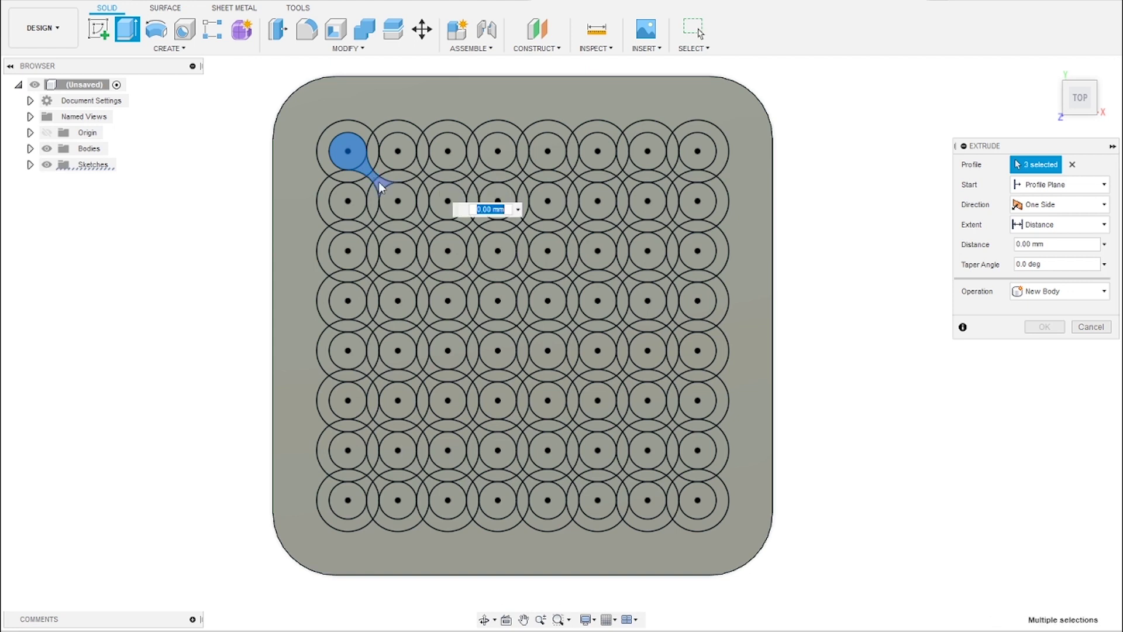
left_click(384, 189)
left_click(393, 195)
scroll(359, 208, "up", 5)
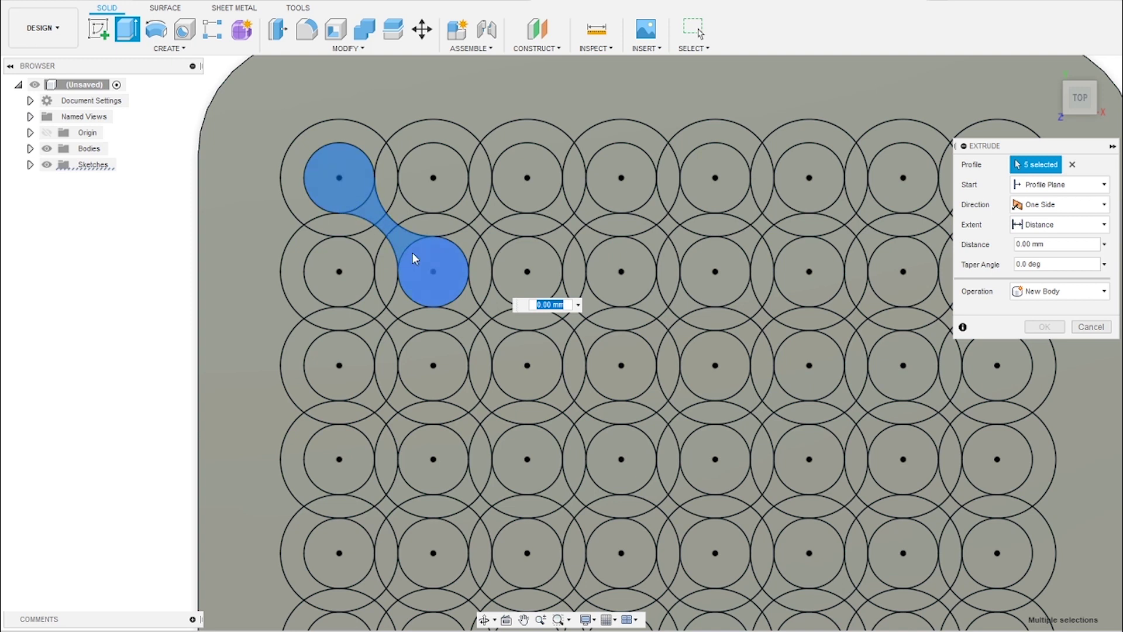
scroll(446, 281, "down", 3)
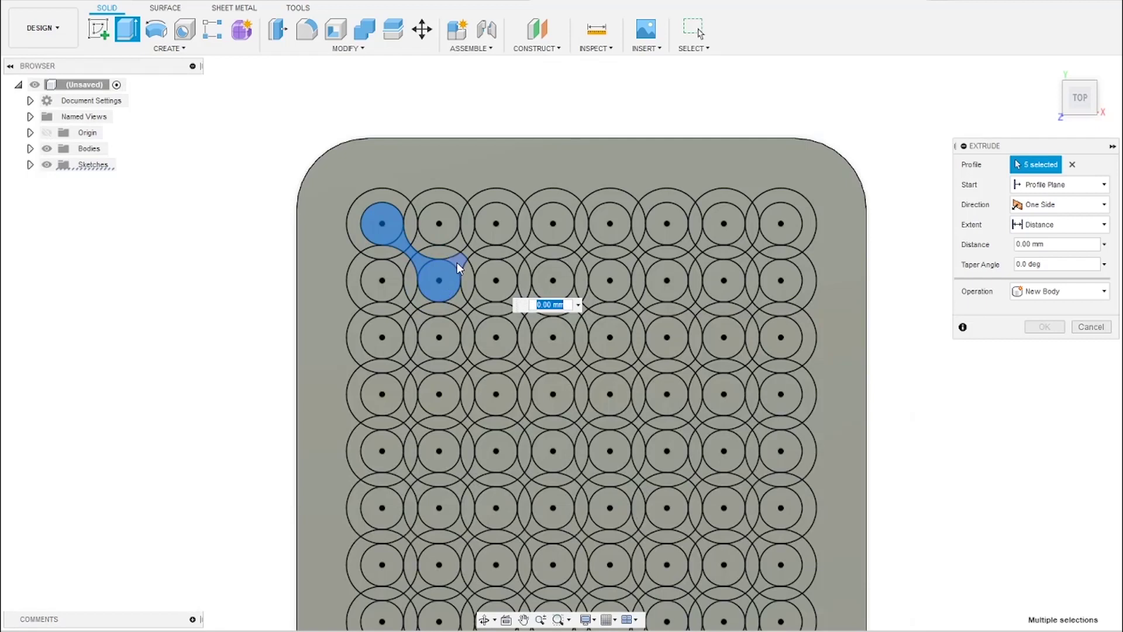
left_click(457, 262)
left_click(466, 252)
left_click(476, 244)
left_click(490, 235)
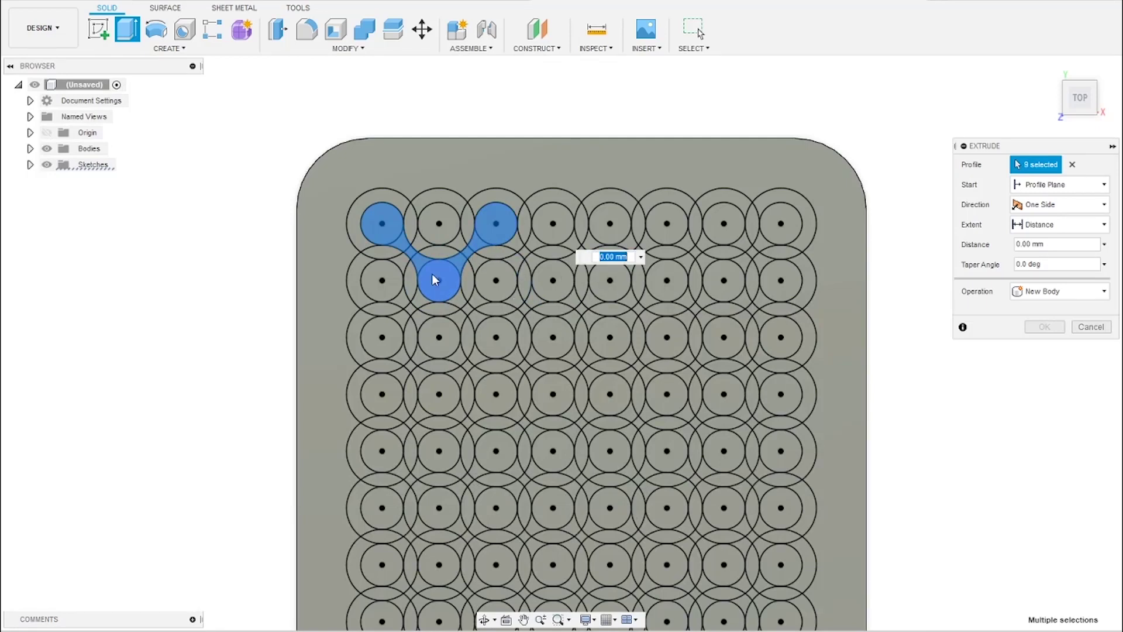
left_click(512, 242)
left_click(525, 254)
left_click(537, 266)
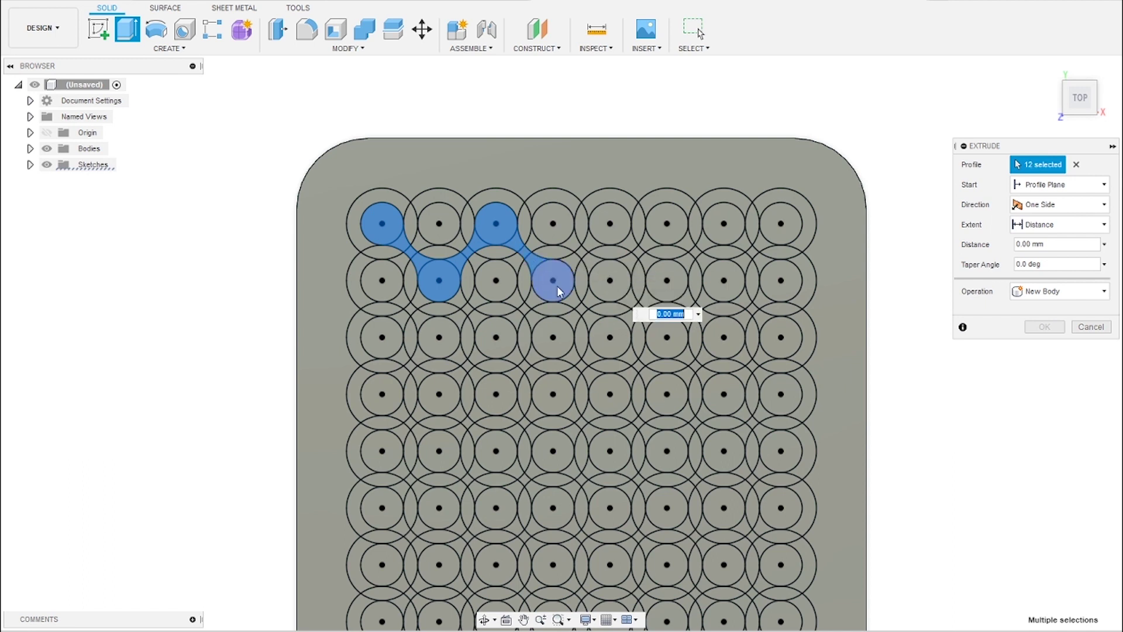
left_click(558, 291)
left_click(571, 299)
left_click(580, 307)
left_click(592, 318)
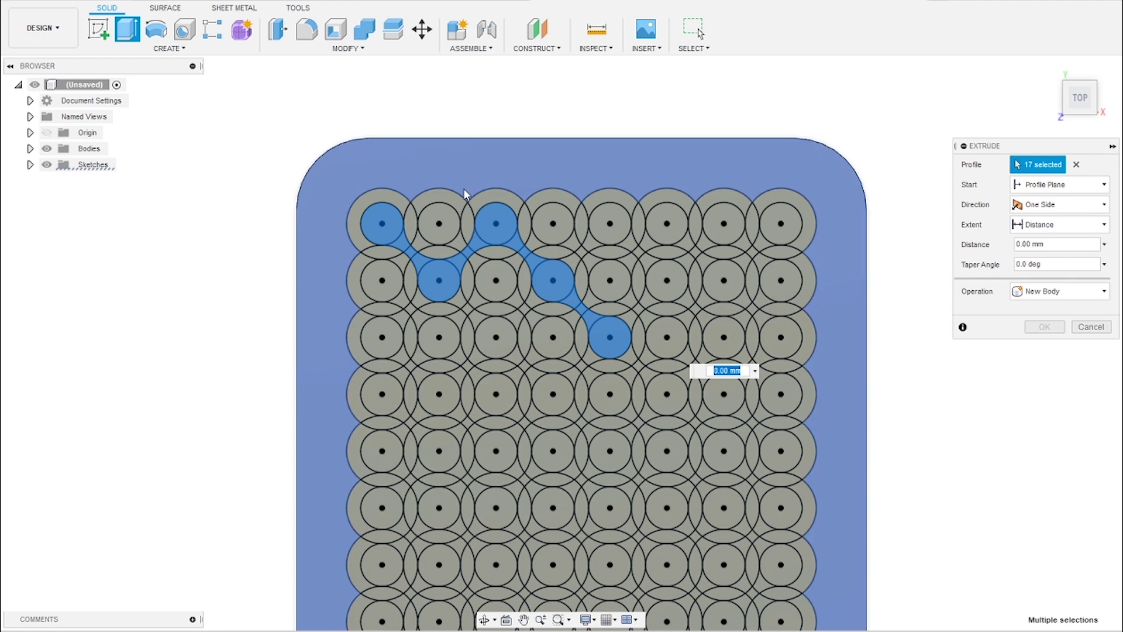
Add more circles and links down to row 3, deselecting two unwanted small regions
left_click(439, 221)
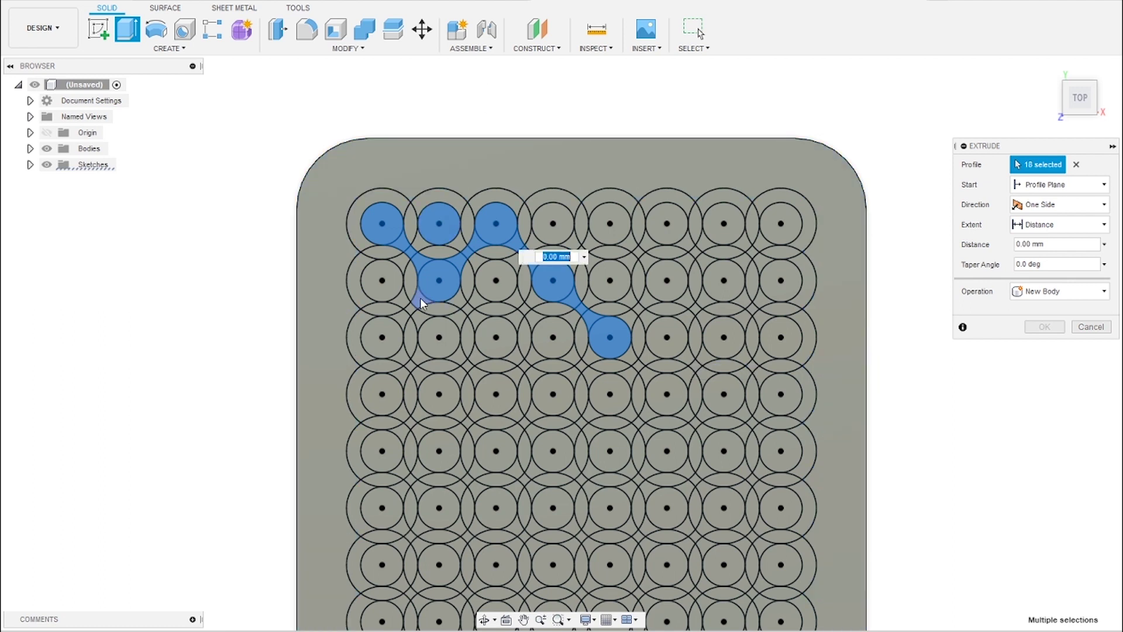
left_click(412, 251)
left_click(406, 261)
left_click(389, 284)
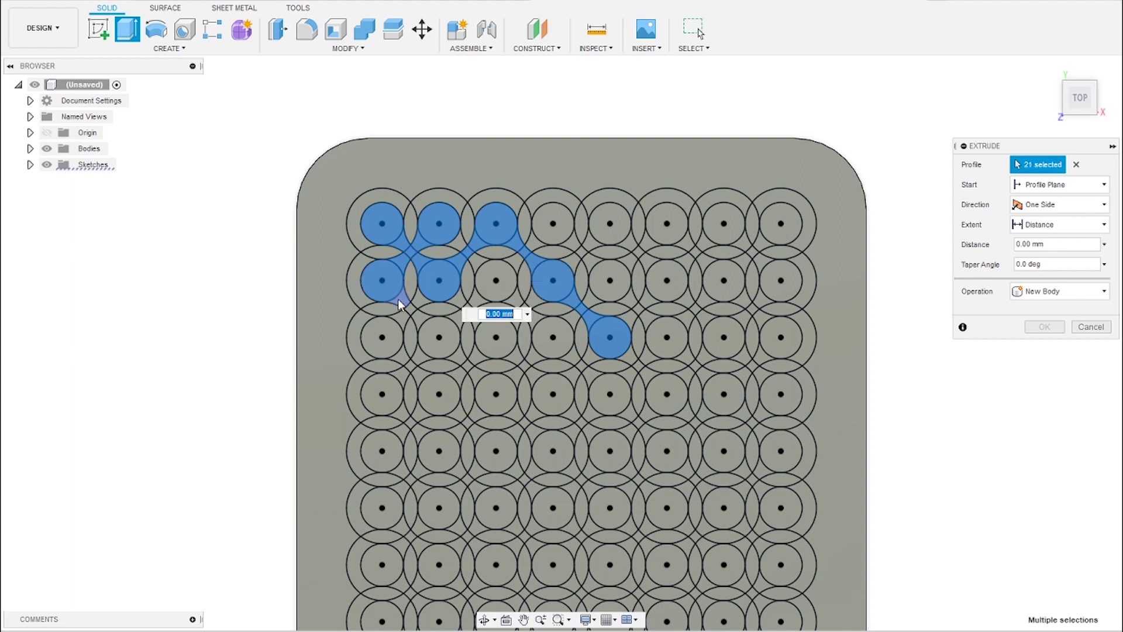
left_click(411, 313)
left_click(417, 319)
left_click(423, 323)
left_click(423, 322)
scroll(434, 310, "down", 2)
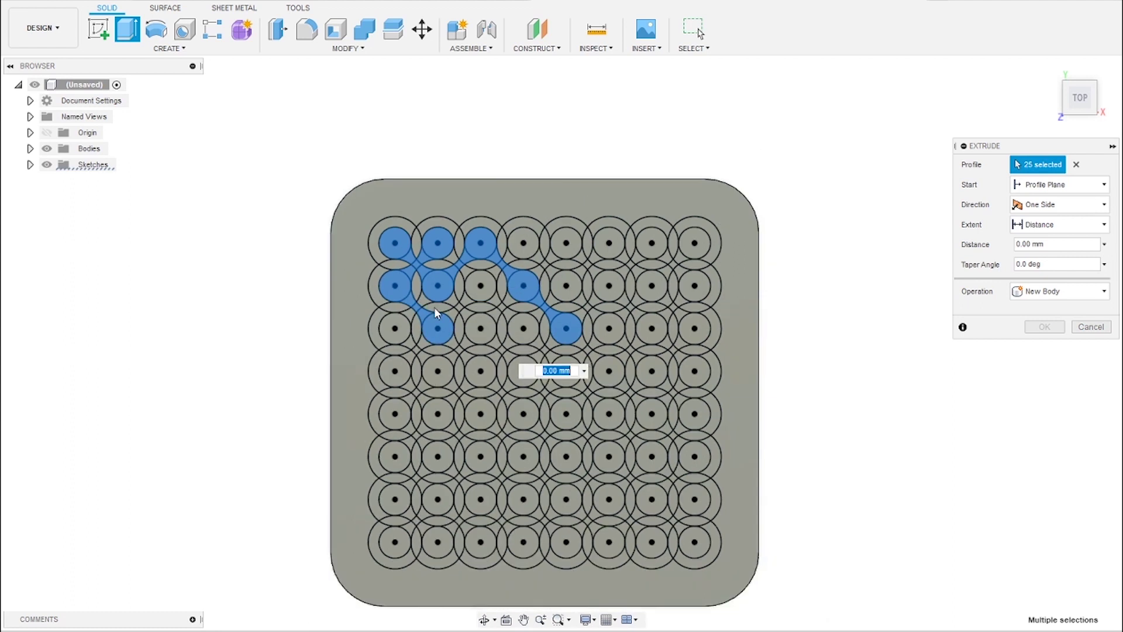
scroll(434, 307, "up", 3)
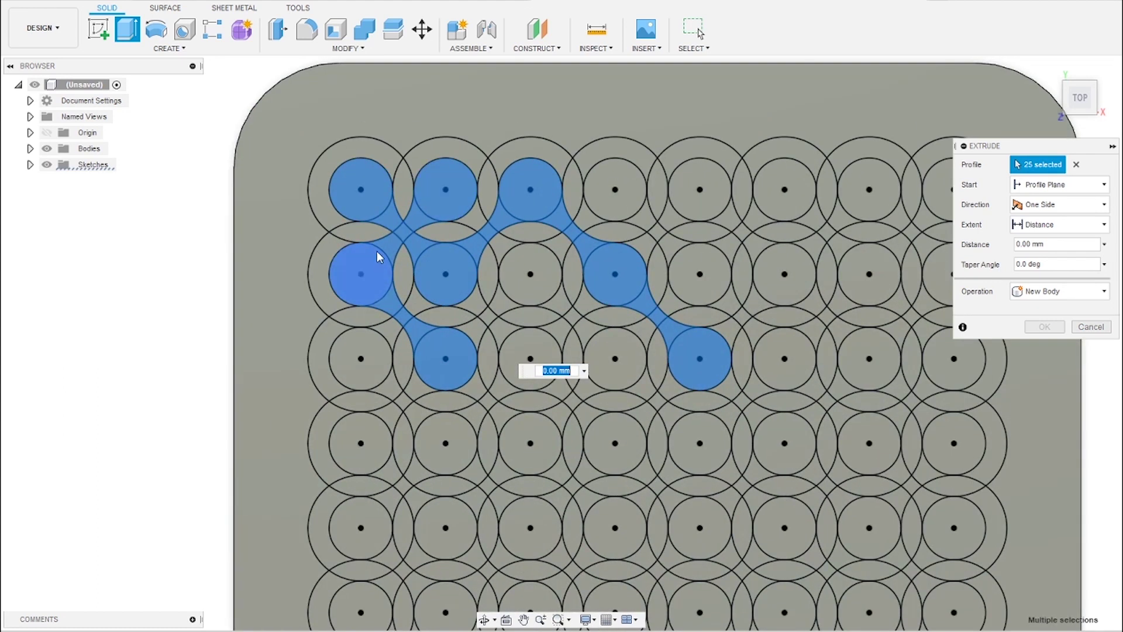
left_click(412, 223)
left_click(450, 257)
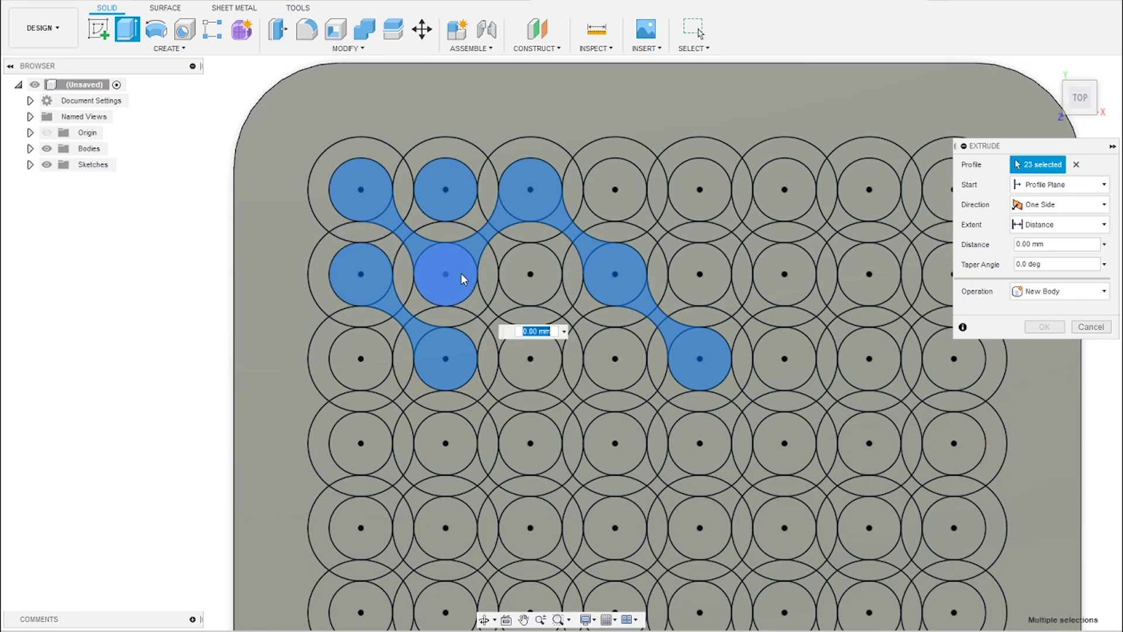
middle_click_drag(538, 343, 534, 316)
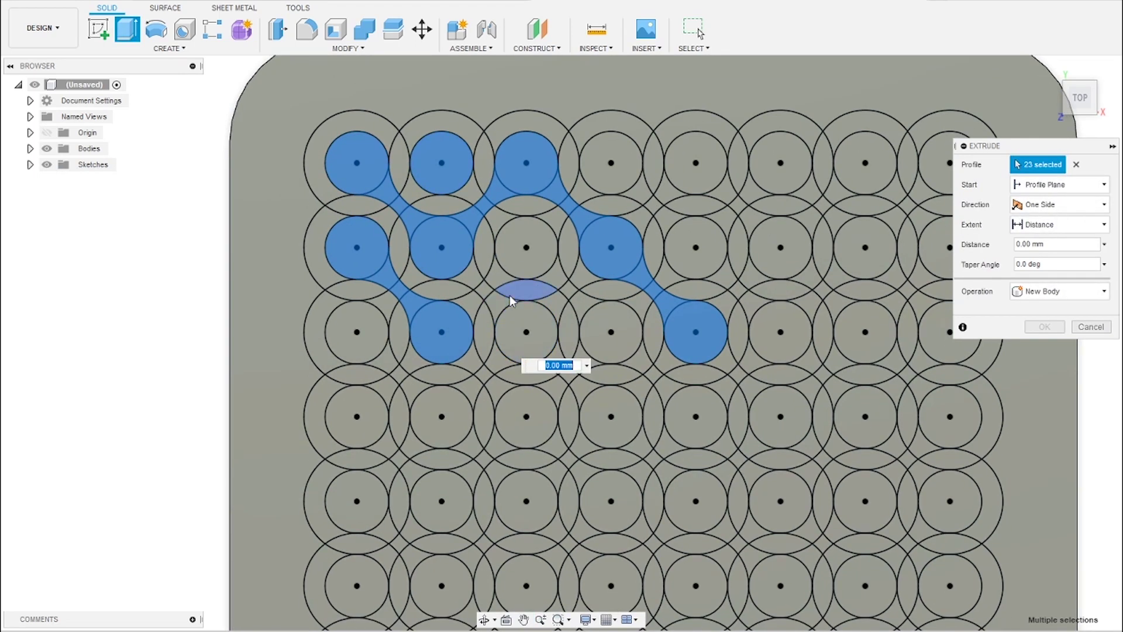
left_click(475, 304)
left_click(500, 282)
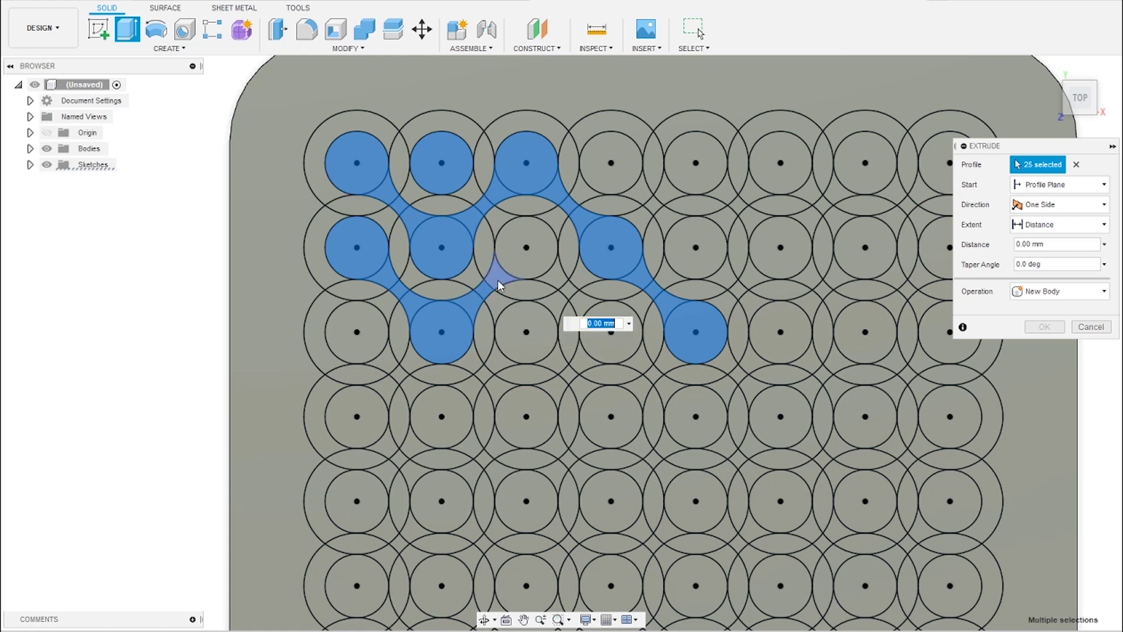
left_click(524, 254)
left_click(565, 271)
Paint-select the remaining circles and links across the lower rows until 190 profiles are selected
middle_click_drag(651, 366, 649, 323)
mouse_move(359, 307)
left_mouse_down()
mouse_move(422, 353)
mouse_move(578, 338)
mouse_move(725, 349)
mouse_move(668, 176)
mouse_move(784, 202)
mouse_move(931, 194)
left_mouse_up()
middle_click_drag(931, 195, 800, 138)
mouse_move(795, 265)
left_mouse_down()
mouse_move(609, 426)
mouse_move(436, 451)
mouse_move(363, 359)
mouse_move(238, 341)
mouse_move(256, 432)
mouse_move(310, 485)
left_mouse_up()
middle_click_drag(310, 485, 399, 352)
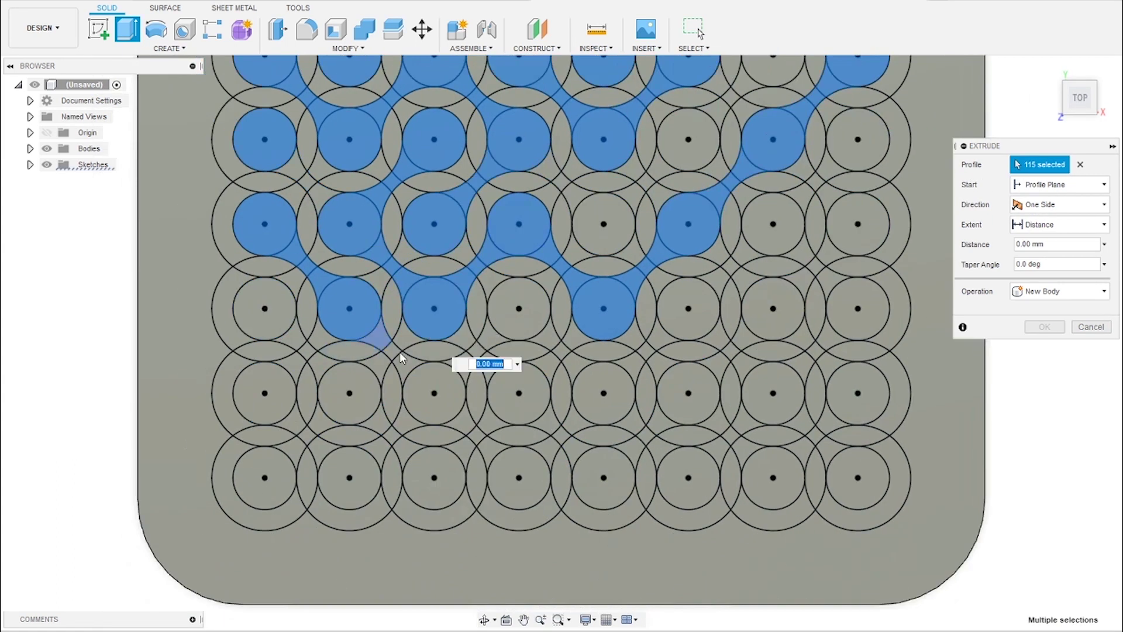
mouse_move(399, 352)
left_mouse_down()
mouse_move(473, 356)
mouse_move(608, 225)
left_mouse_up()
middle_click_drag(608, 225, 606, 293)
mouse_move(605, 293)
left_mouse_down()
mouse_move(731, 327)
mouse_move(737, 491)
left_mouse_up()
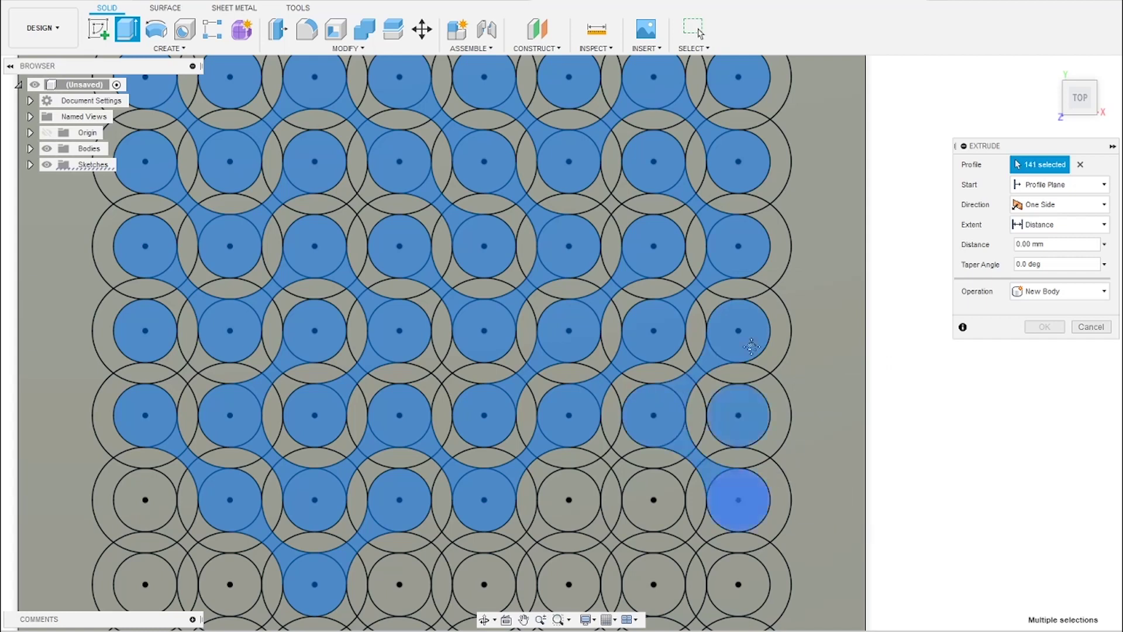
scroll(737, 491, "up", 1)
middle_click_drag(737, 491, 684, 289)
mouse_move(684, 290)
left_mouse_down()
mouse_move(404, 484)
mouse_move(292, 485)
mouse_move(128, 409)
mouse_move(149, 435)
mouse_move(150, 340)
mouse_move(614, 451)
mouse_move(766, 333)
left_mouse_up()
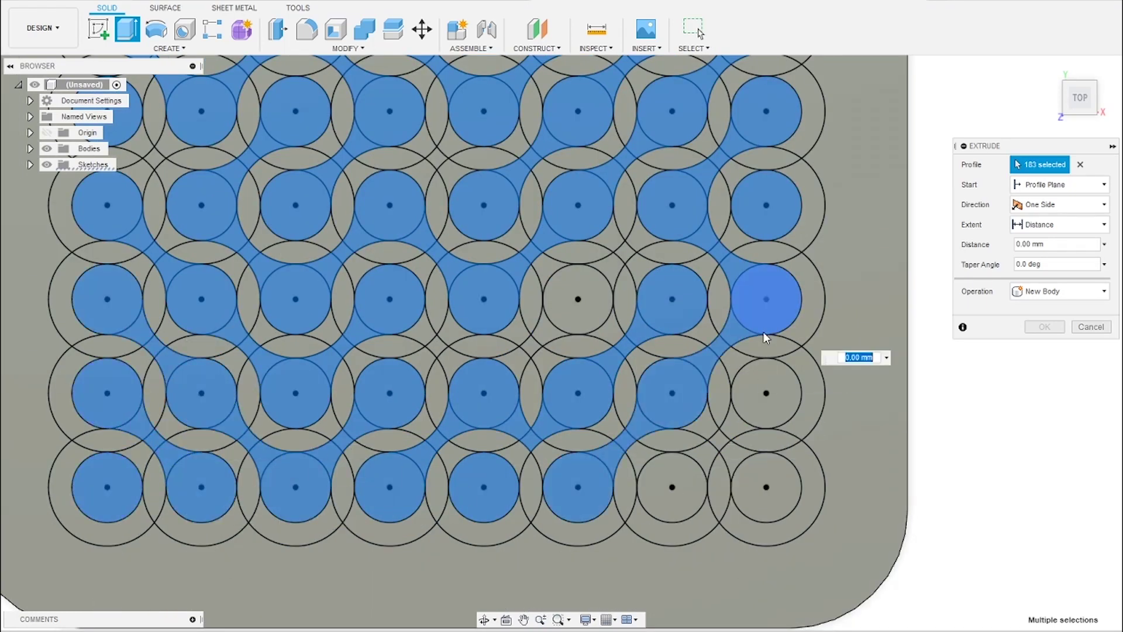
scroll(872, 421, "down", 5)
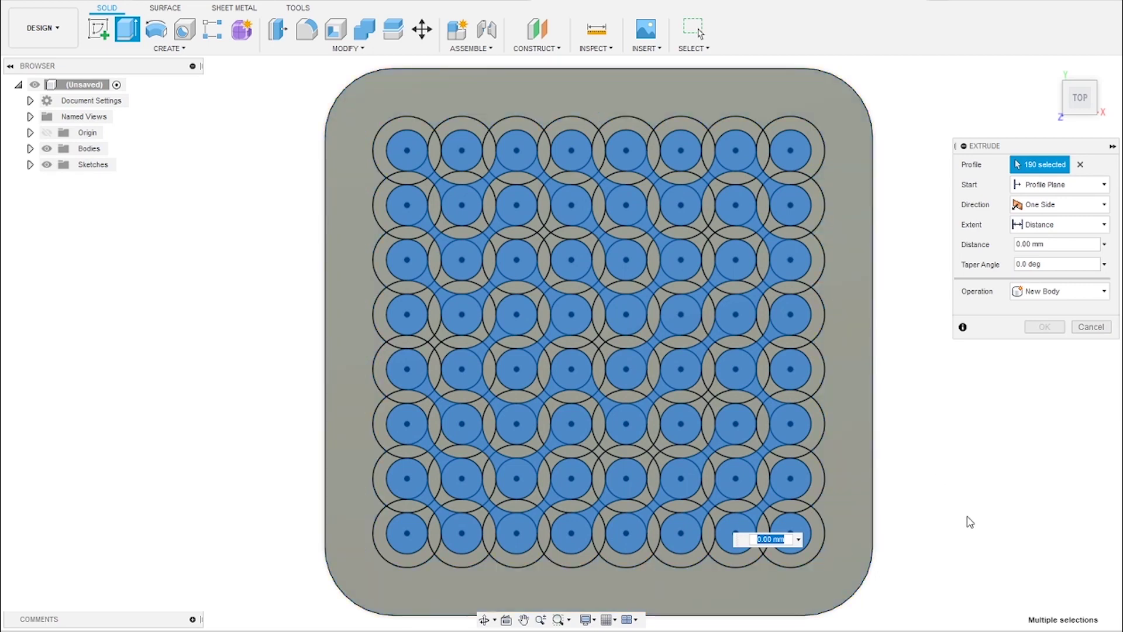
Set the extrusion distance to -5 mm as a cut and accept it
middle_click_drag(970, 522, 966, 497, "shift")
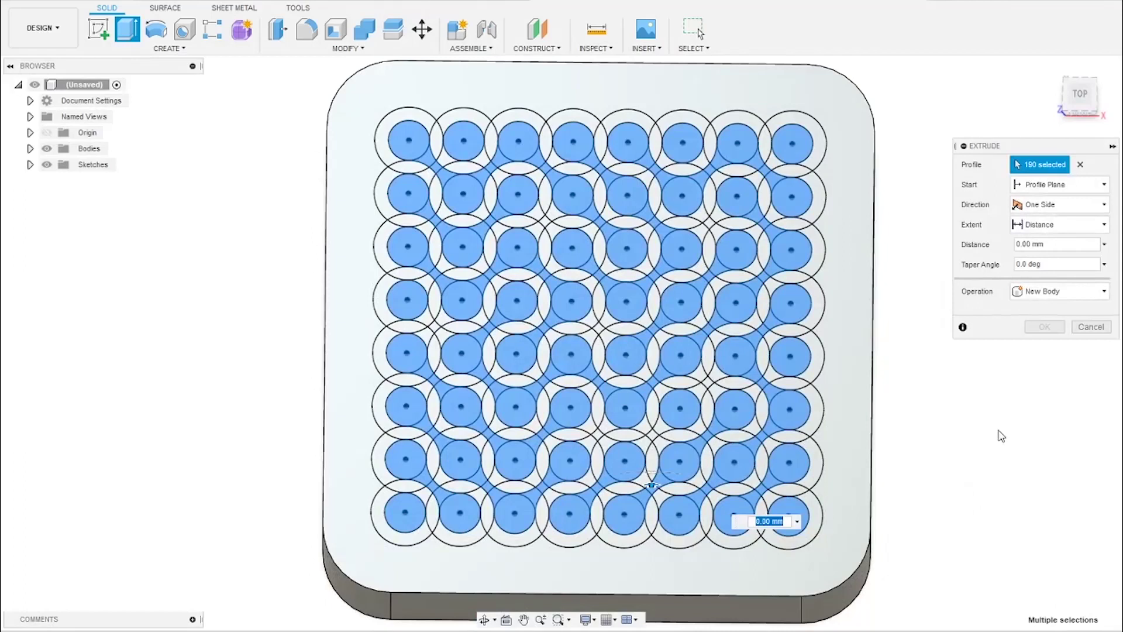
middle_click_drag(1001, 435, 992, 405, "shift")
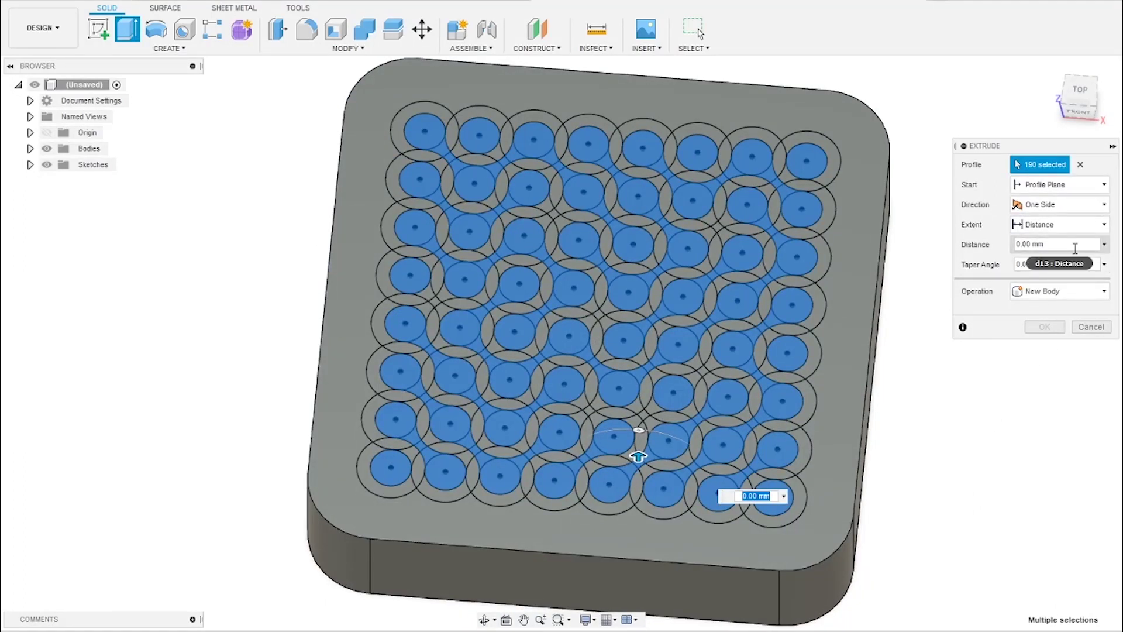
left_click(1074, 249)
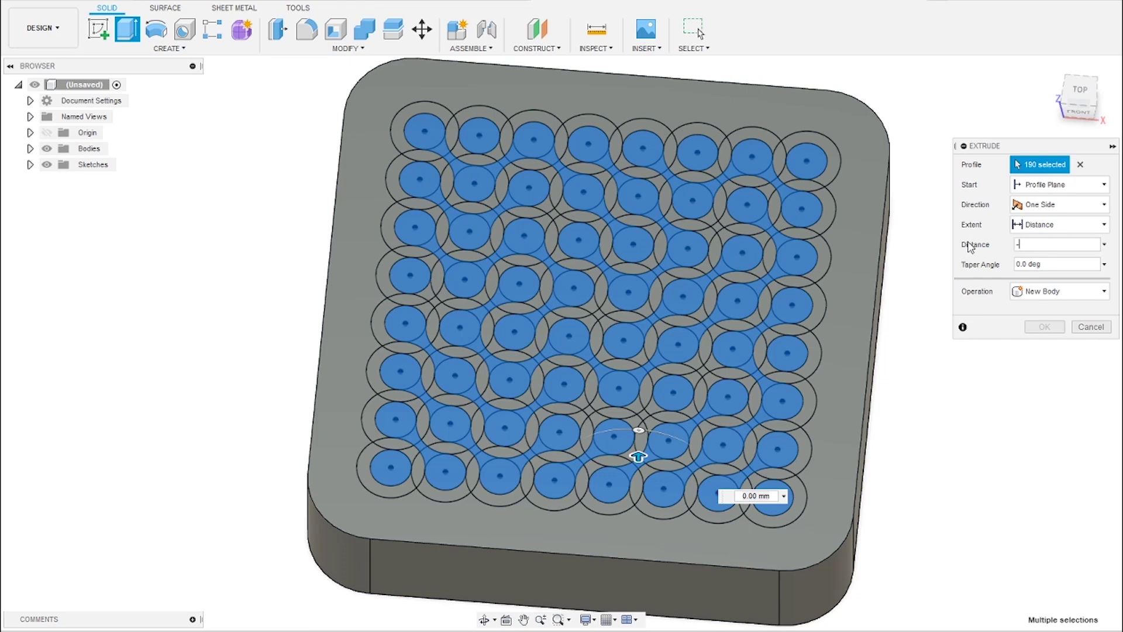
key("Return")
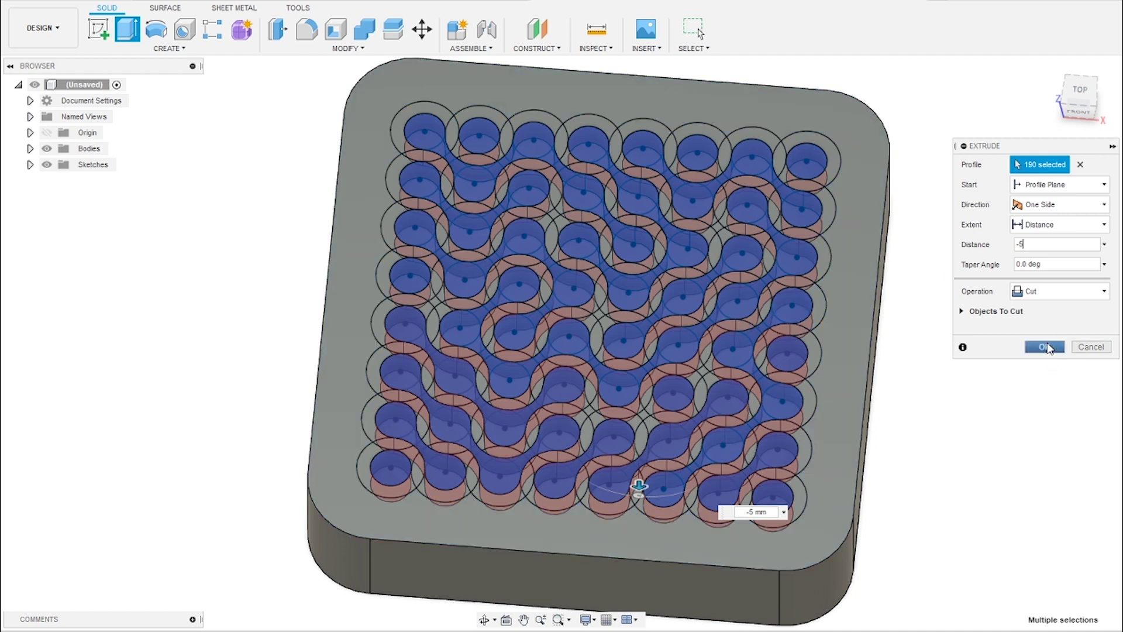
left_click(1044, 348)
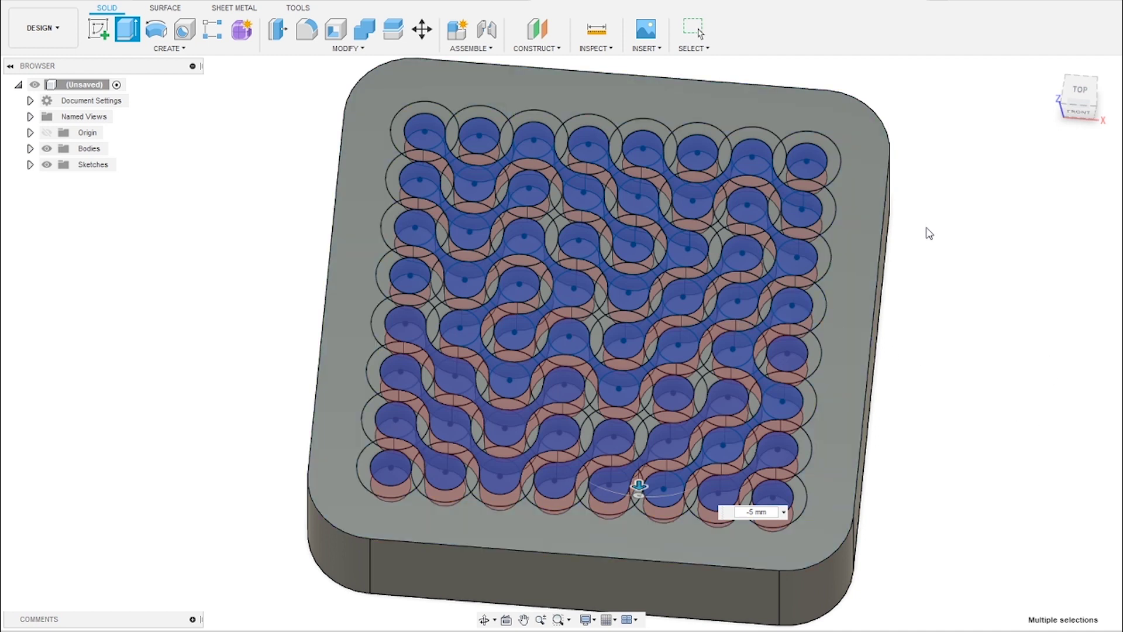
mouse_move(977, 353)
middle_mouse_down("shift")
mouse_move(982, 368)
mouse_move(981, 348)
mouse_move(972, 361)
middle_mouse_up("shift")
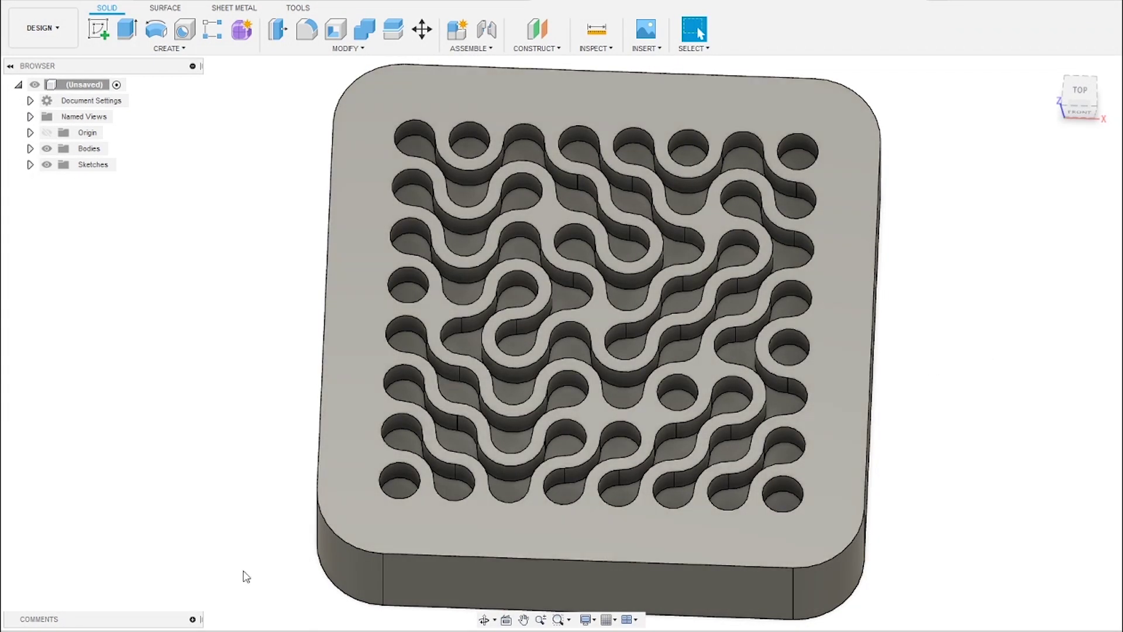
Reopen the Extrude3 cut with Edit Feature, confirm it unchanged, and inspect the plate isometrically
right_click(204, 595)
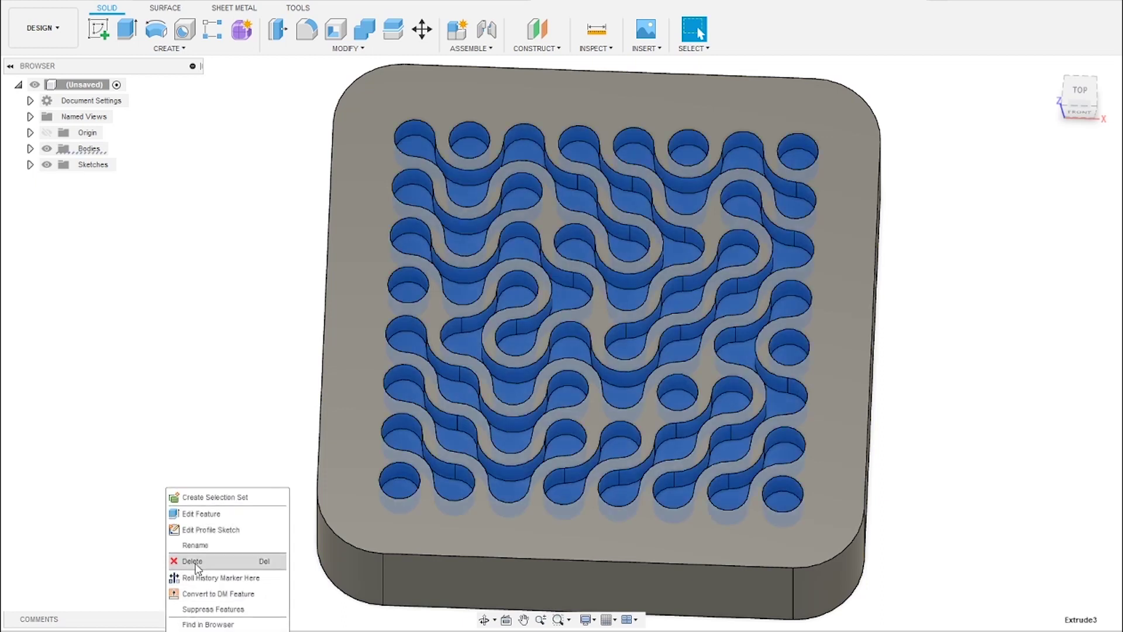
left_click(210, 513)
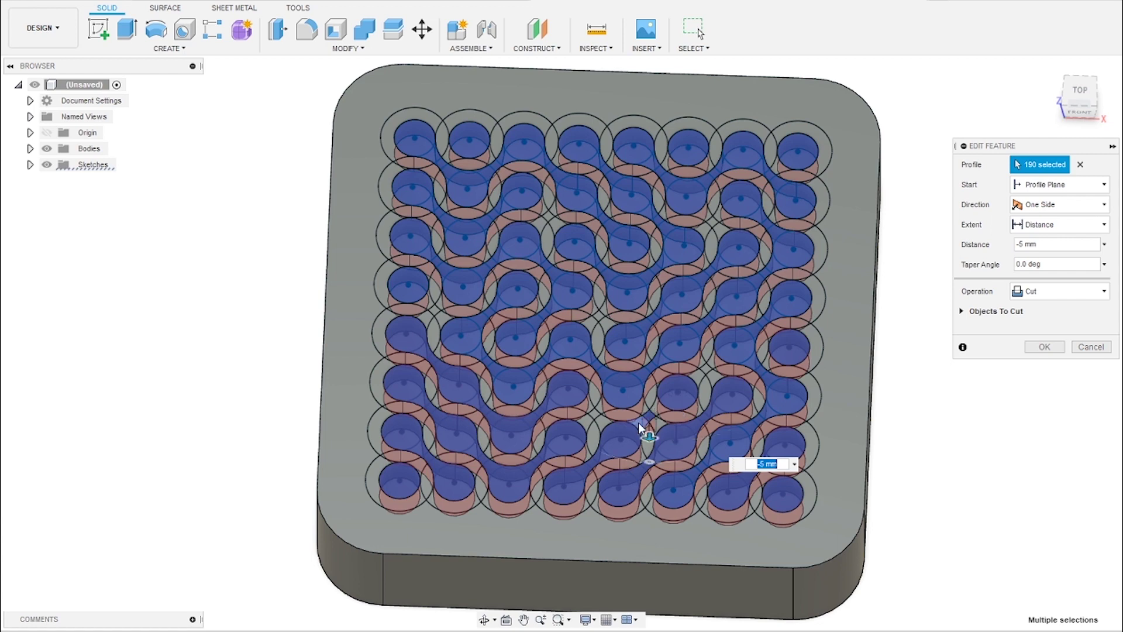
key("Return")
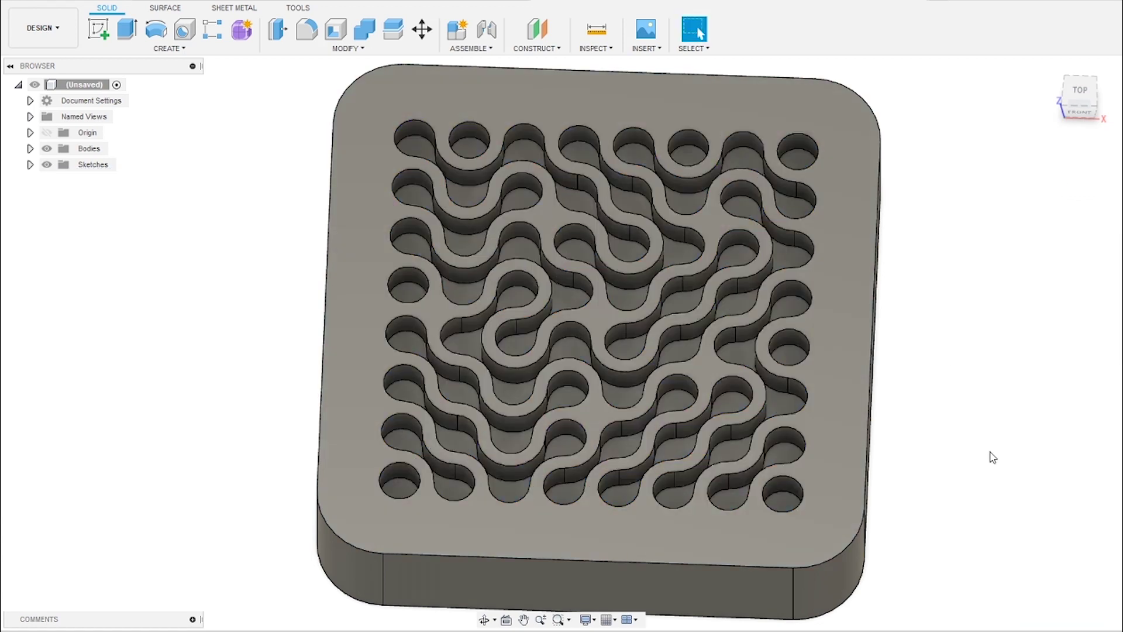
mouse_move(996, 455)
middle_mouse_down("shift")
mouse_move(995, 464)
mouse_move(960, 433)
mouse_move(1005, 426)
mouse_move(990, 452)
mouse_move(951, 429)
mouse_move(977, 426)
mouse_move(987, 452)
mouse_move(990, 433)
mouse_move(995, 455)
middle_mouse_up("shift")
key("Escape")
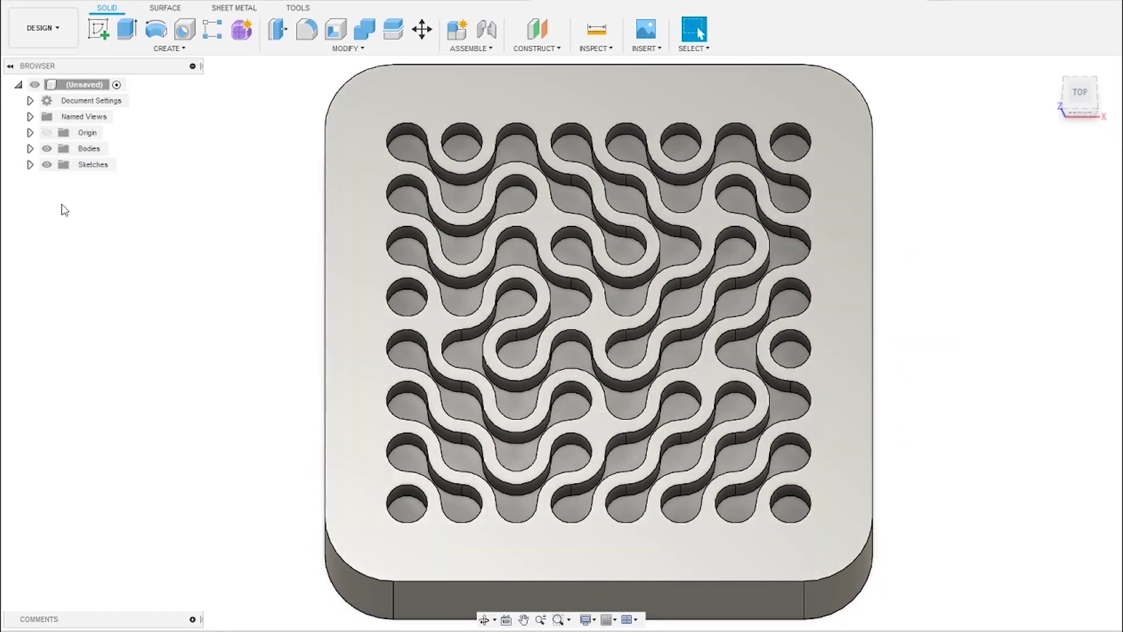
Switch to the Manufacture workspace and orbit the model to a perspective angle
left_click(43, 28)
left_click(45, 176)
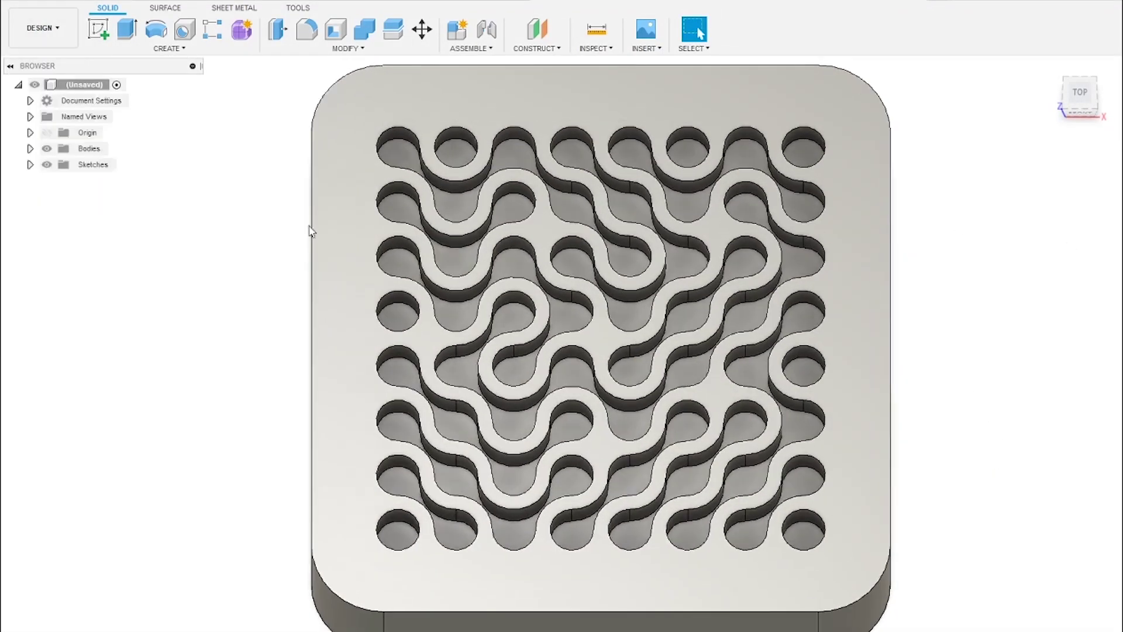
scroll(994, 374, "up", 1)
scroll(942, 389, "down", 3)
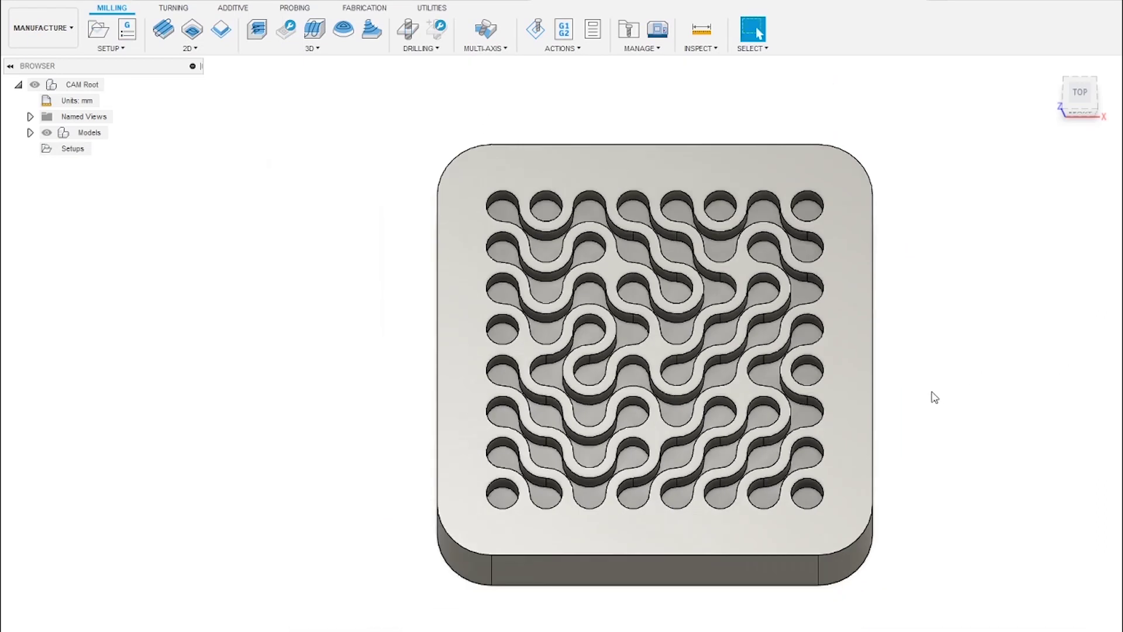
middle_click_drag(1001, 402, 942, 378, "shift")
Create Setup1 with its origin at the stock box corner and 0 mm stock top offset
left_click(98, 29)
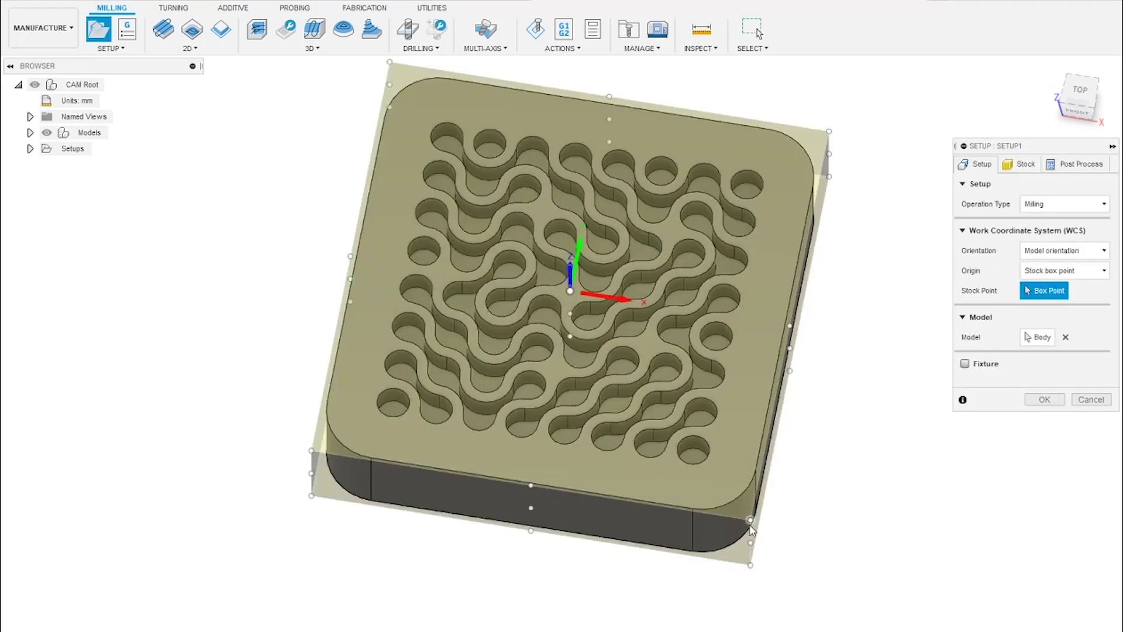
left_click(751, 520)
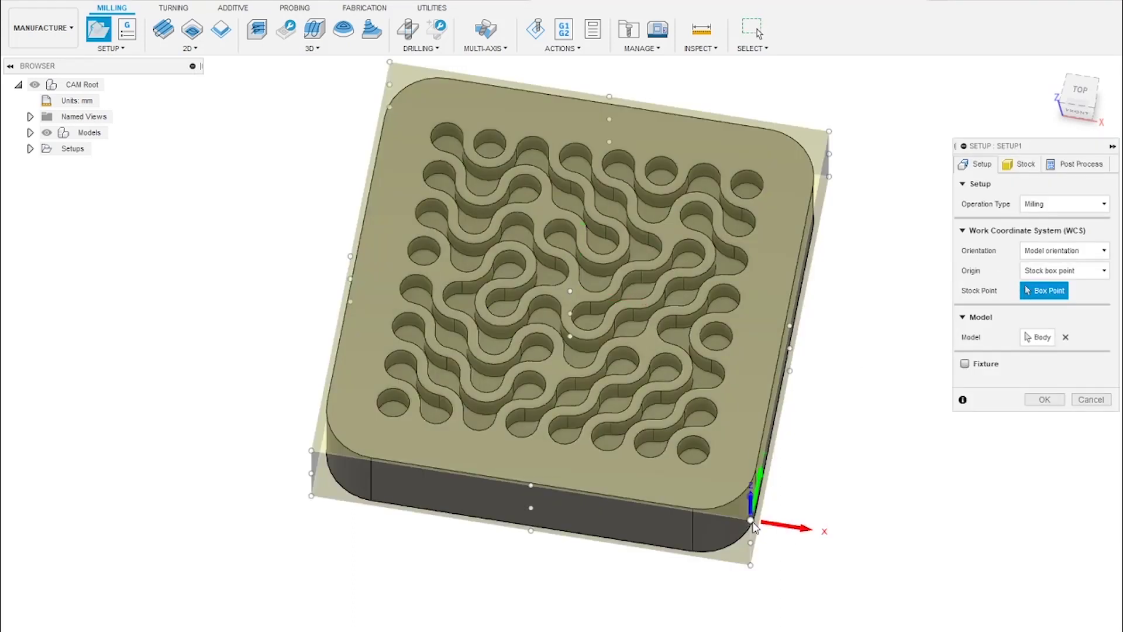
left_click(1028, 167)
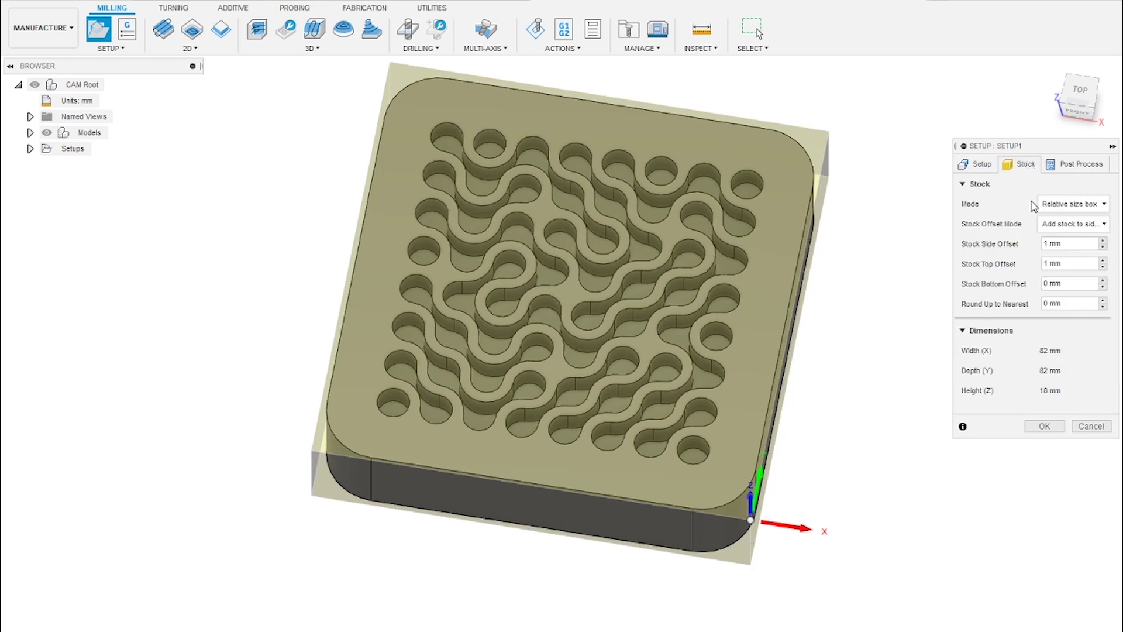
left_click(1101, 267)
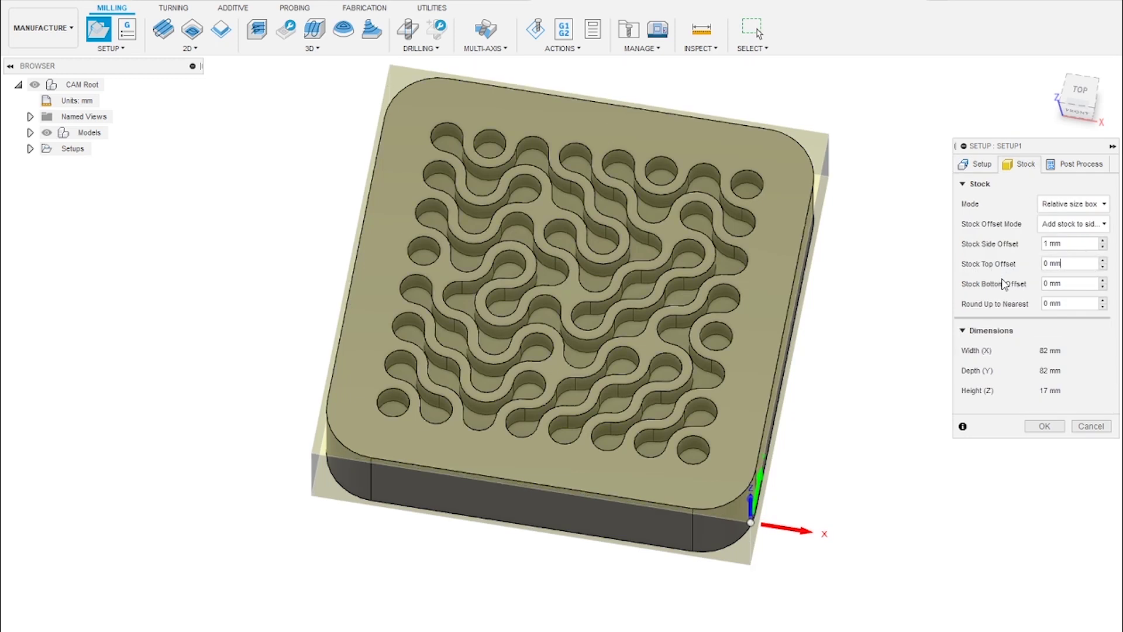
left_click(1045, 426)
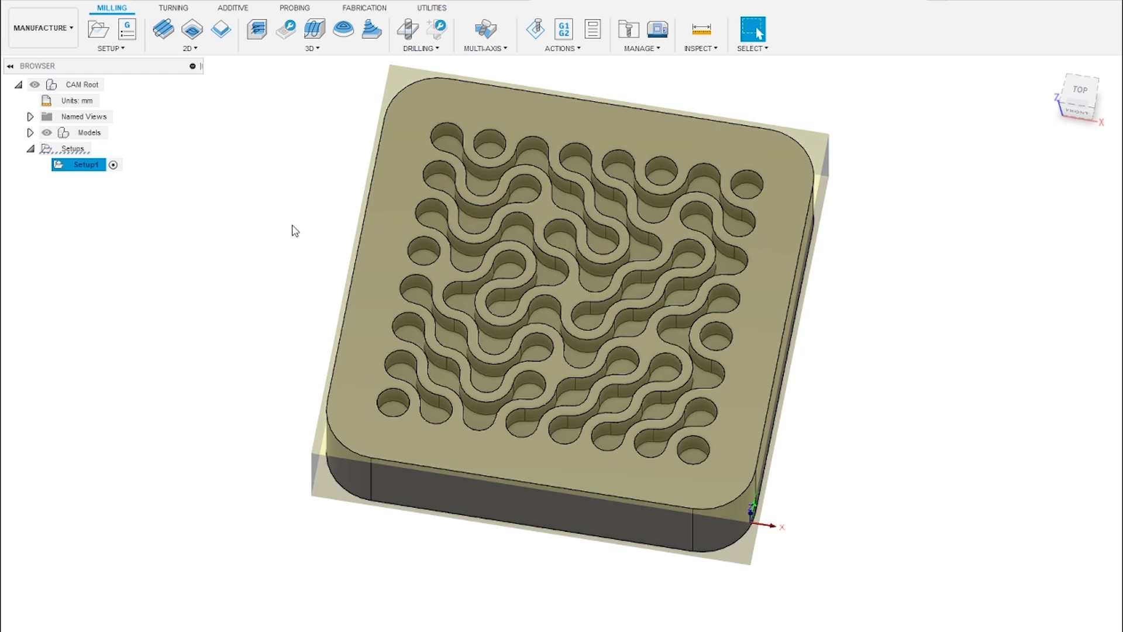
Start a 2D Engrave using the NewTech library's #3 Ø22 mm 45° chamfer mill
left_click(189, 50)
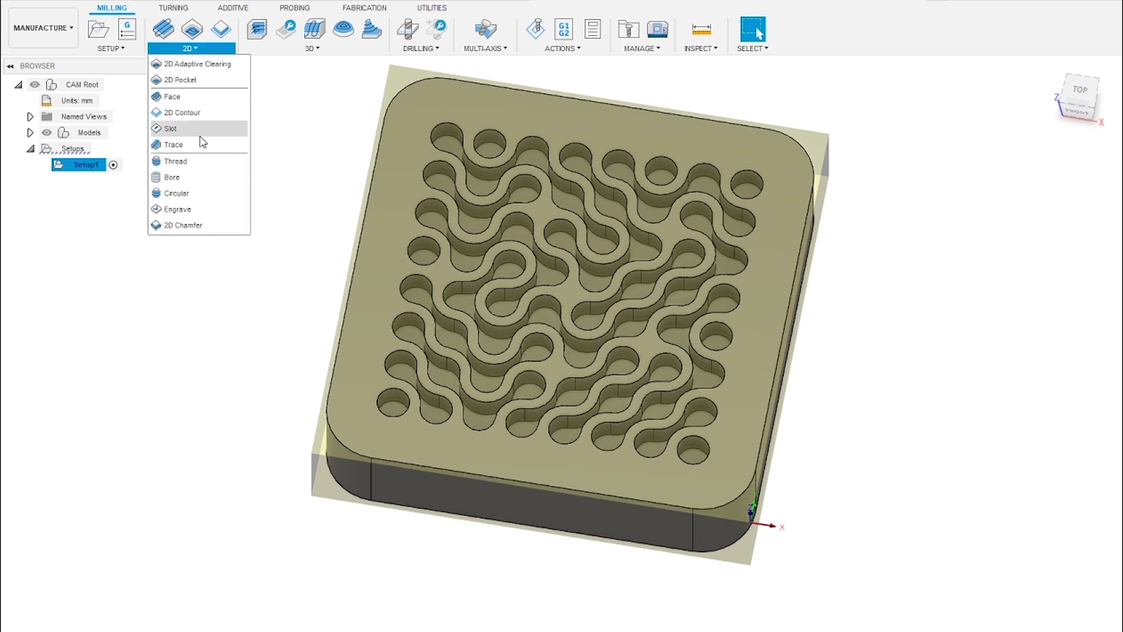
left_click(213, 214)
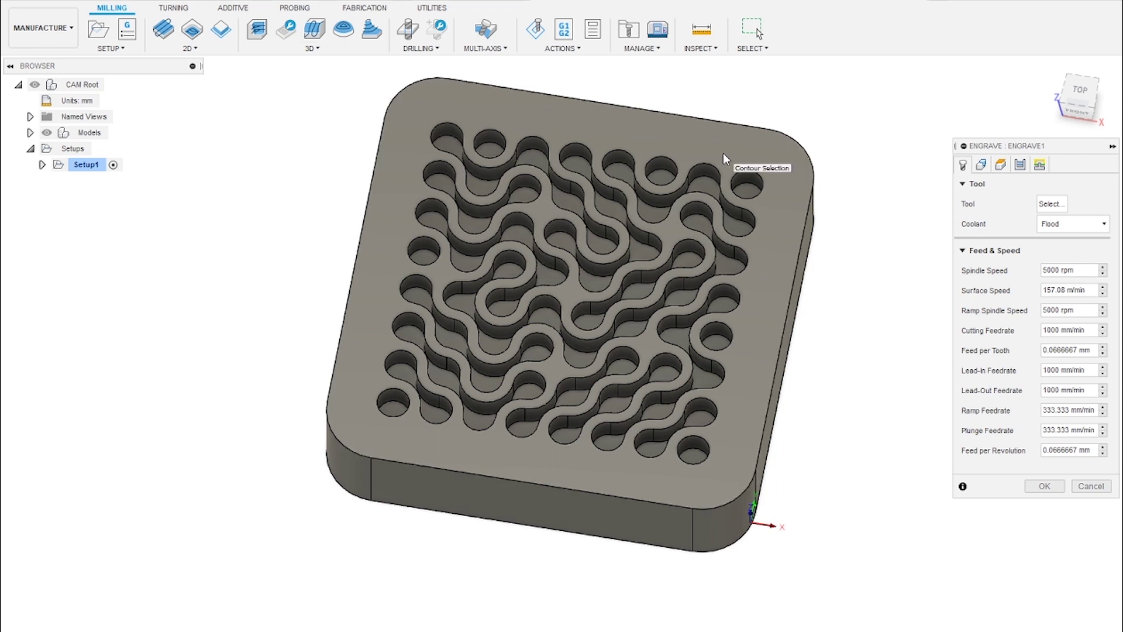
left_click(1050, 205)
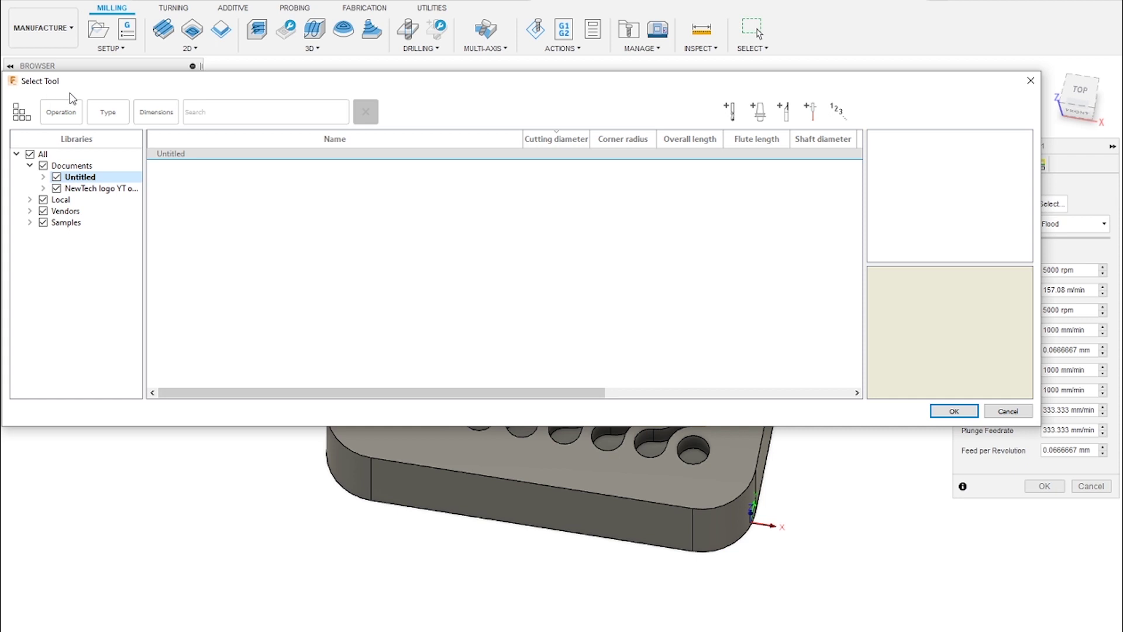
left_click(86, 187)
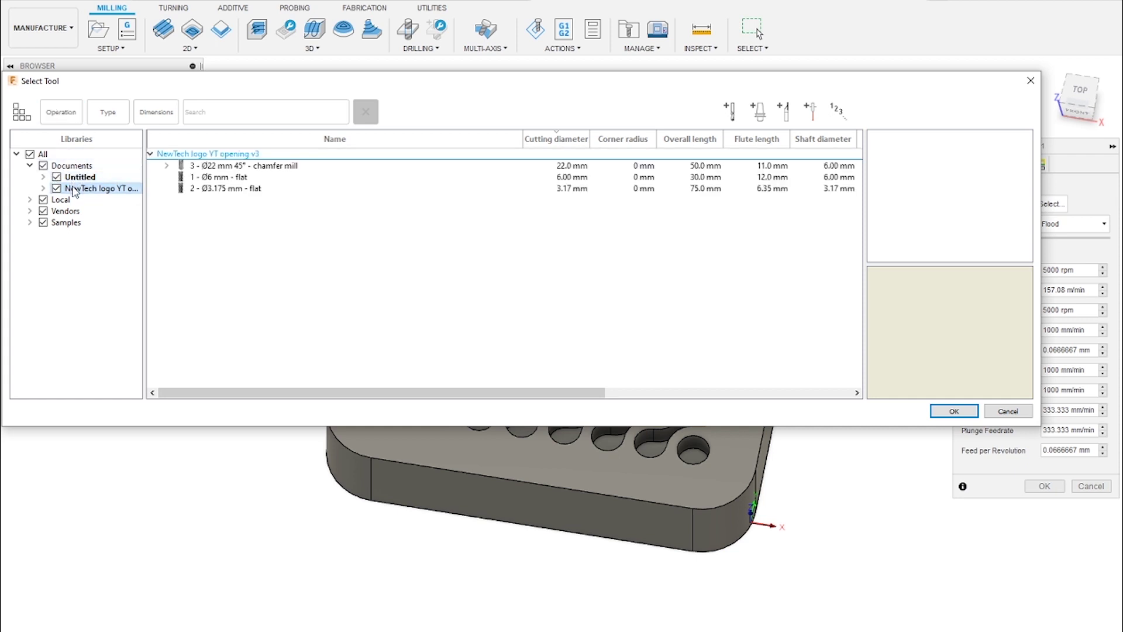
left_click(253, 166)
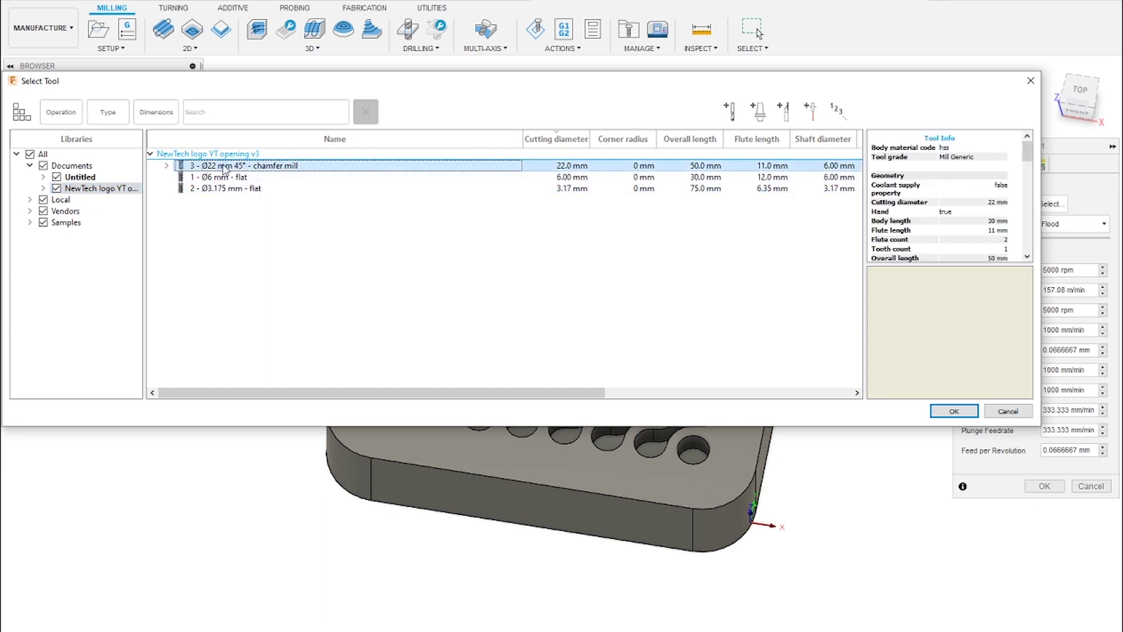
left_click(954, 412)
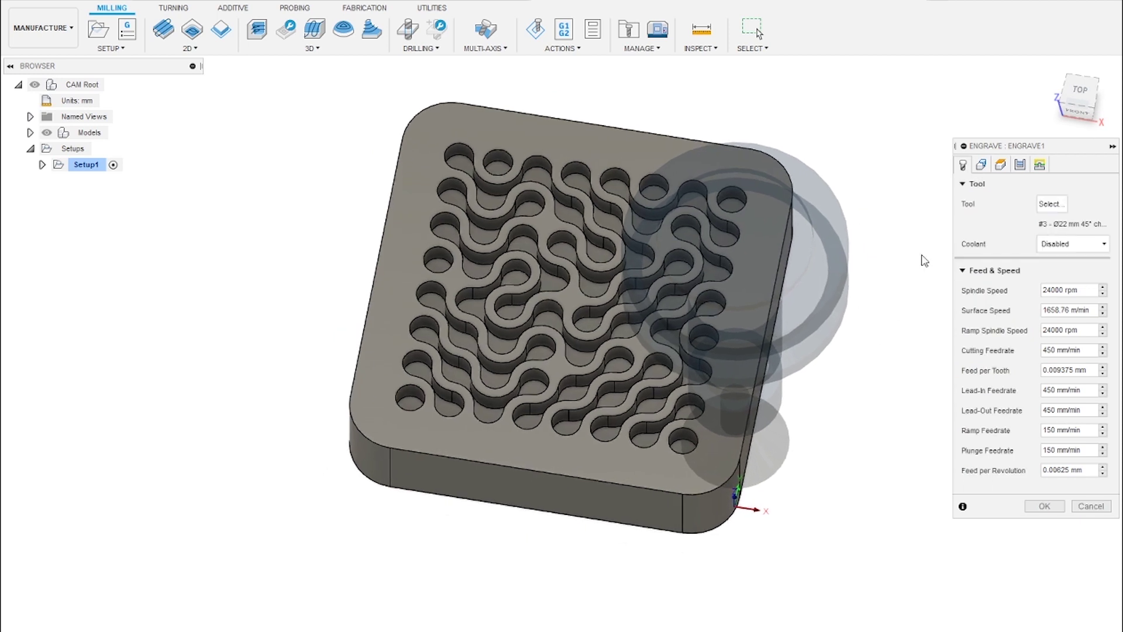
Select the right-hand, upper-right and central maze contours as engrave geometry
left_click(981, 166)
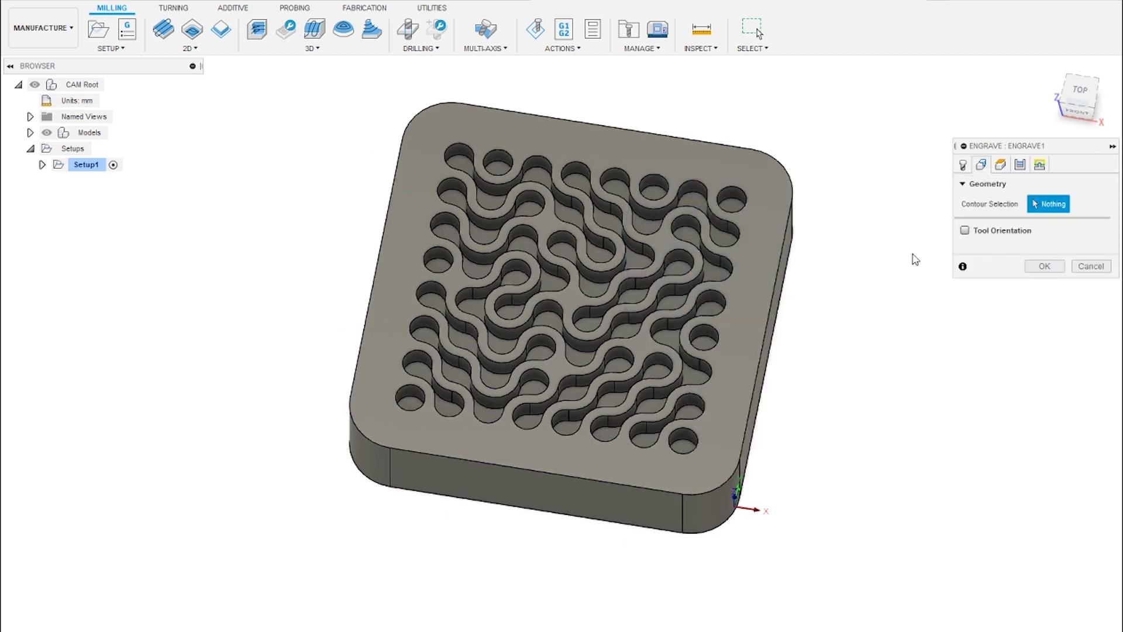
scroll(825, 266, "up", 2)
middle_click_drag(836, 259, 785, 226, "shift")
left_click(756, 305)
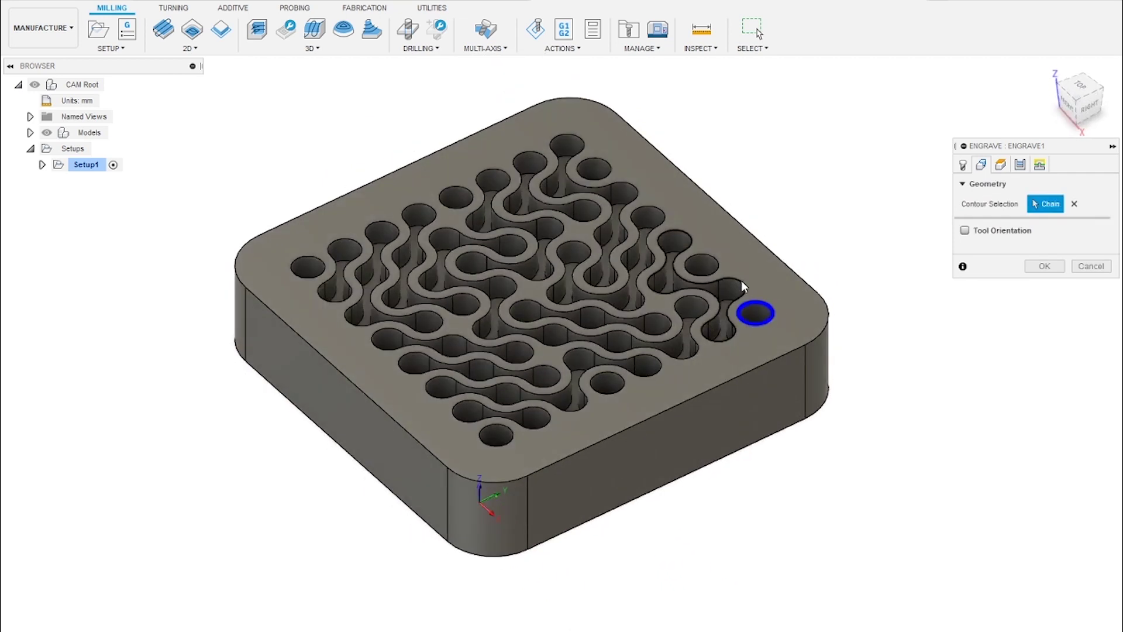
left_click(741, 281)
left_click(717, 259)
left_click(654, 205)
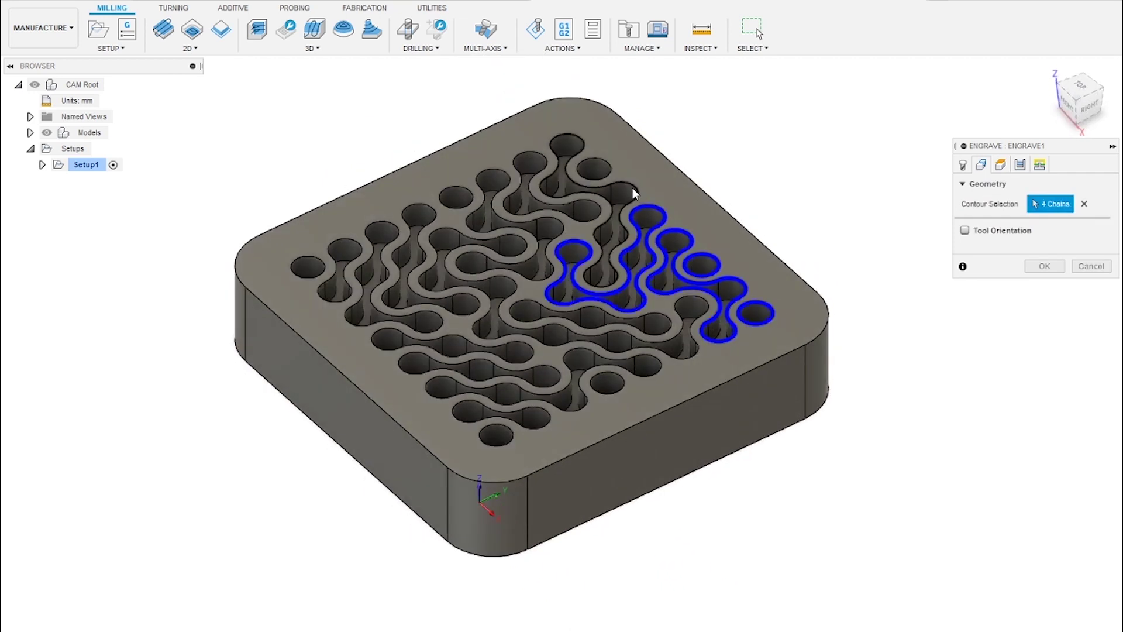
left_click(609, 170)
left_click(550, 169)
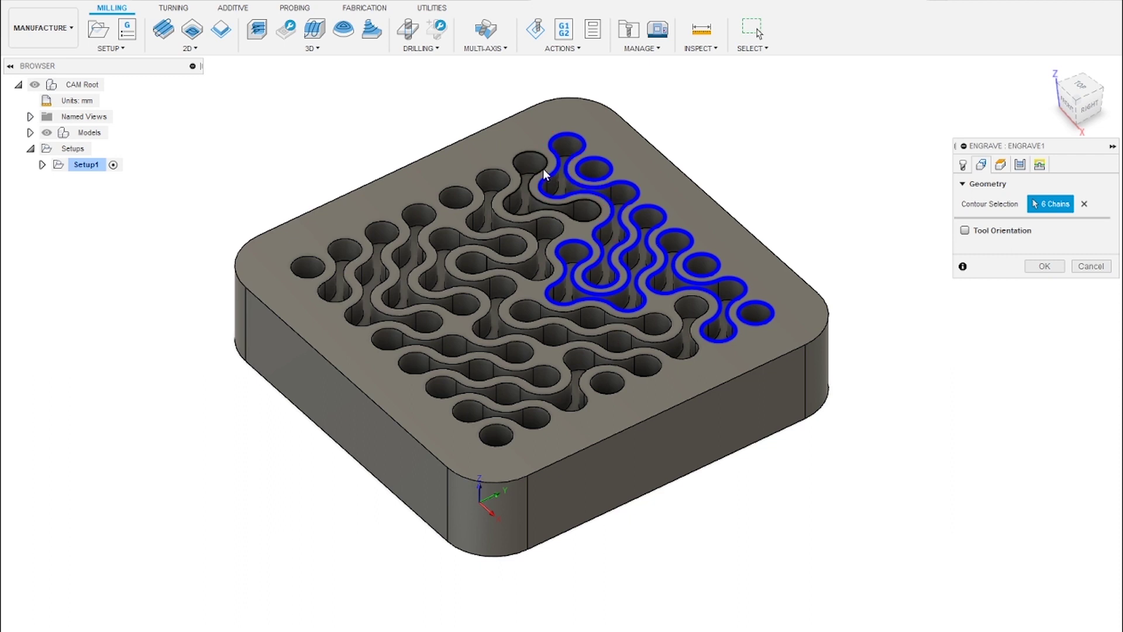
left_click(516, 195)
left_click(479, 217)
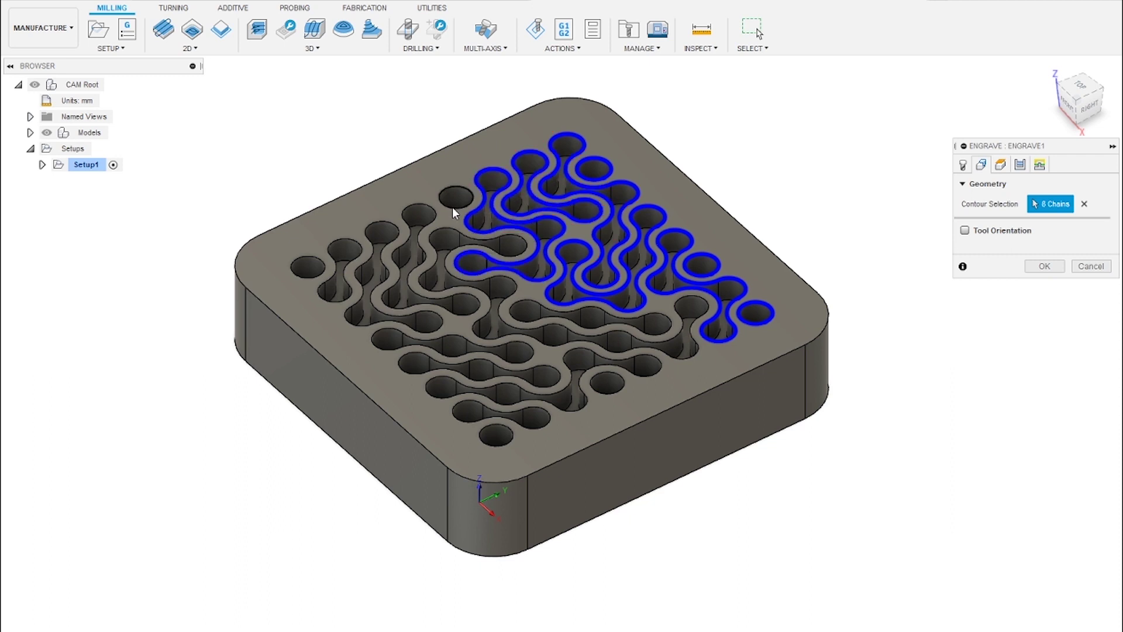
left_click(447, 231)
left_click(434, 223)
Add the left, lower and central slot chains to reach 21 chains and generate Engrave1
left_click(428, 222)
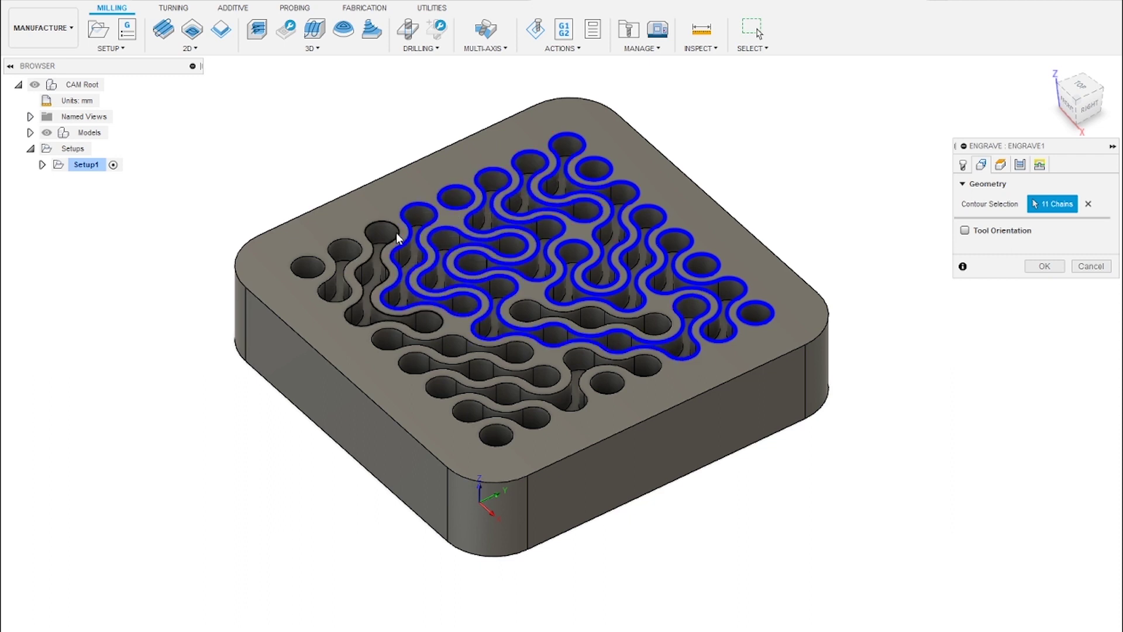
left_click(380, 240)
left_click(353, 252)
left_click(314, 265)
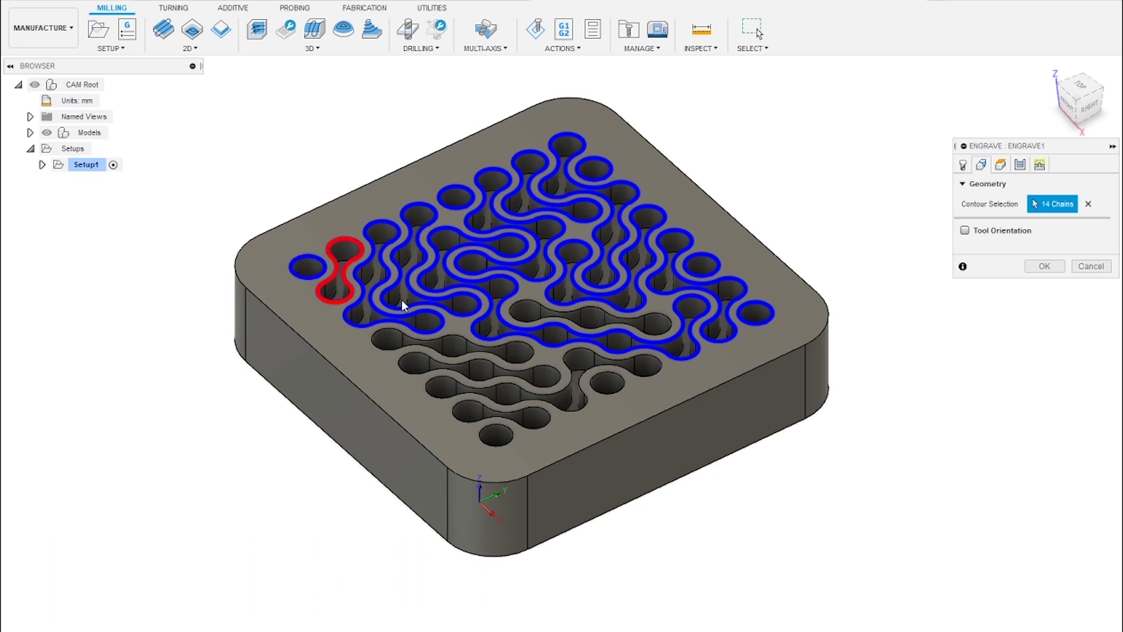
left_click(449, 348)
left_click(450, 364)
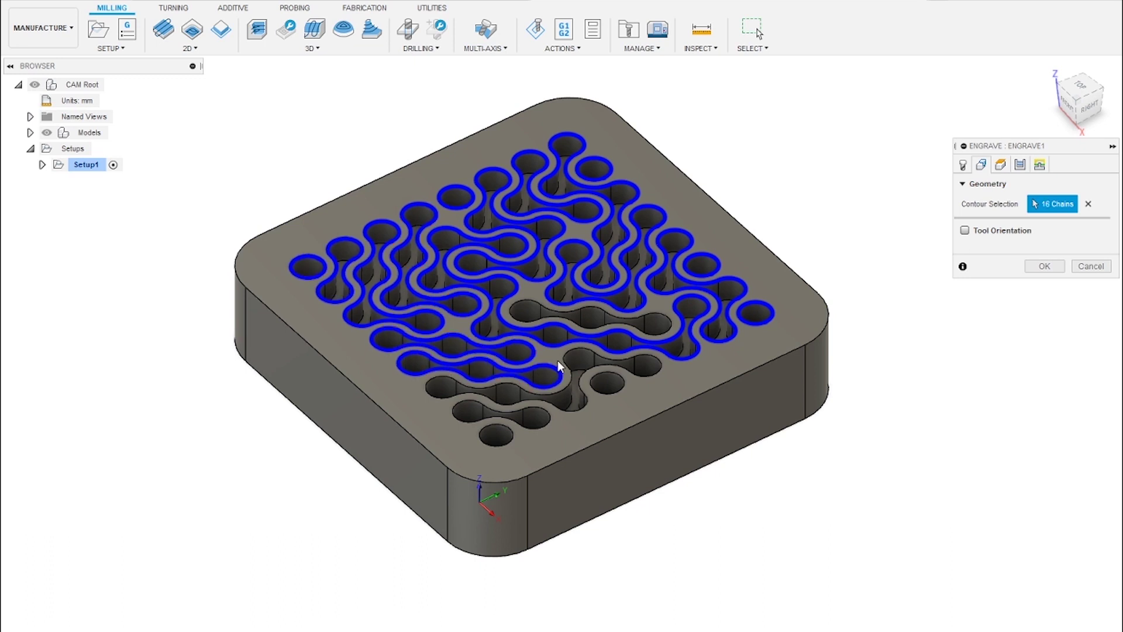
left_click(567, 355)
left_click(607, 377)
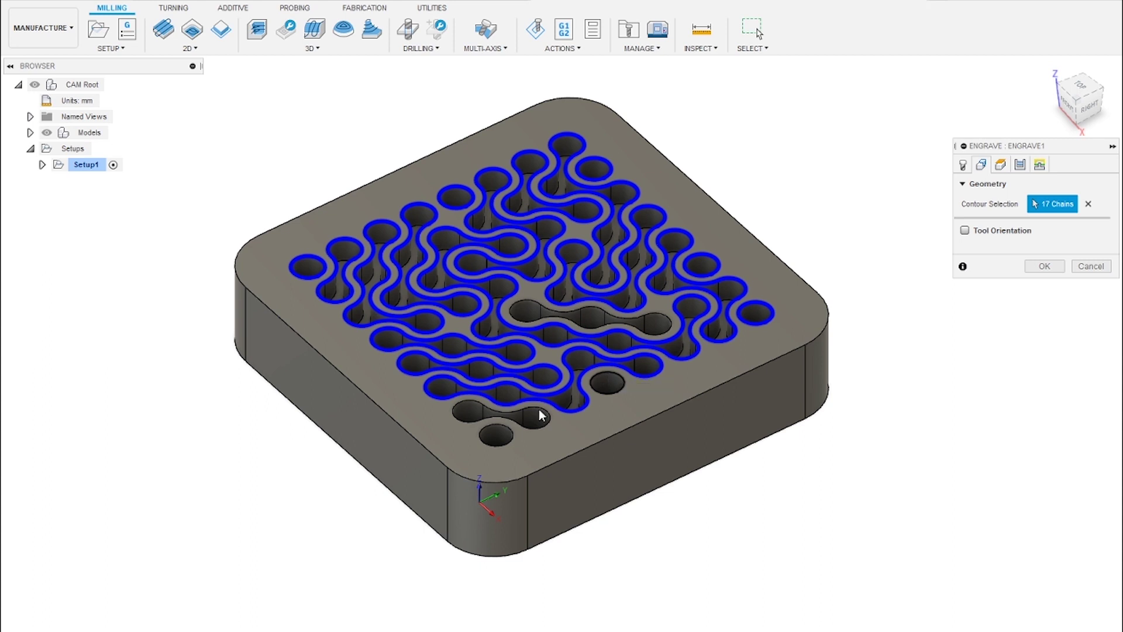
left_click(507, 424)
left_click(507, 424)
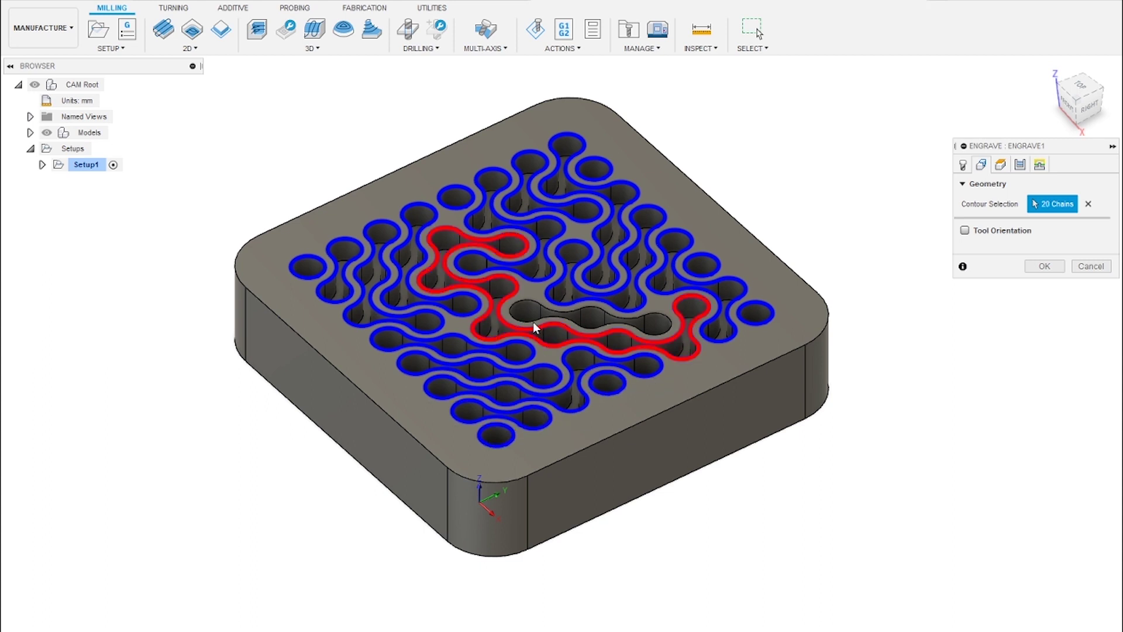
left_click(538, 300)
middle_click_drag(708, 351, 890, 401, "shift")
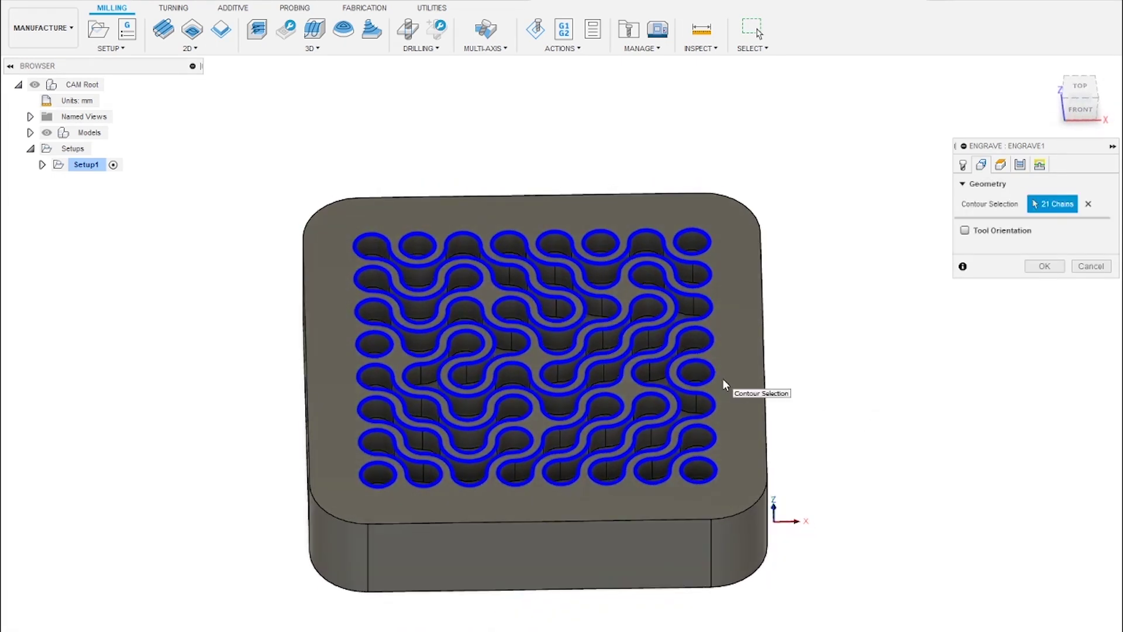
left_click(1044, 266)
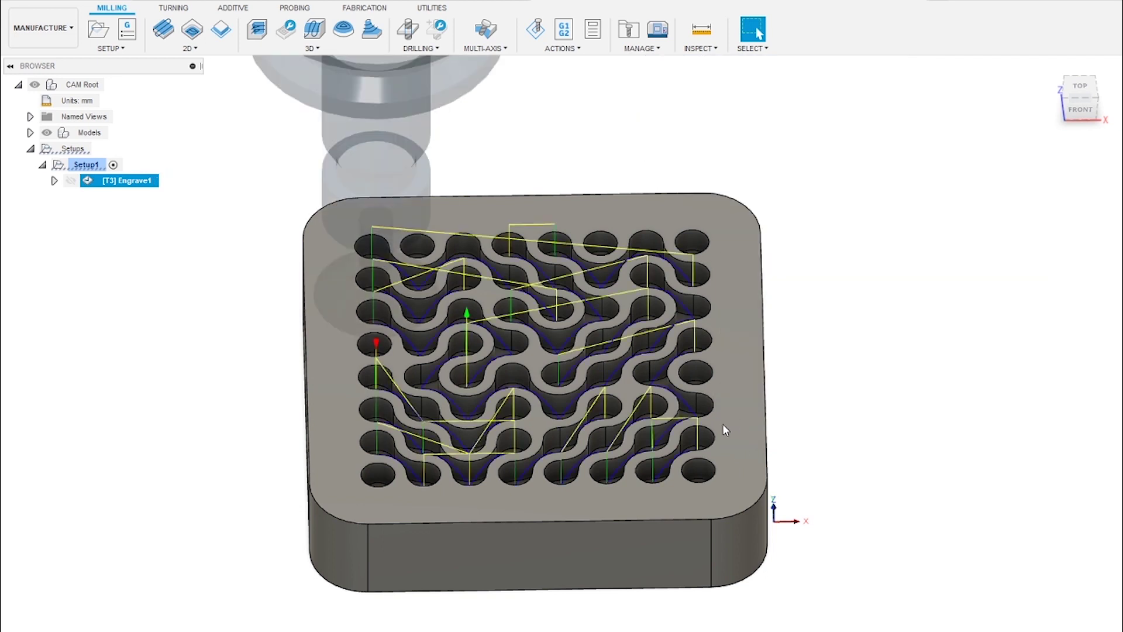
middle_click_drag(847, 399, 780, 376, "shift")
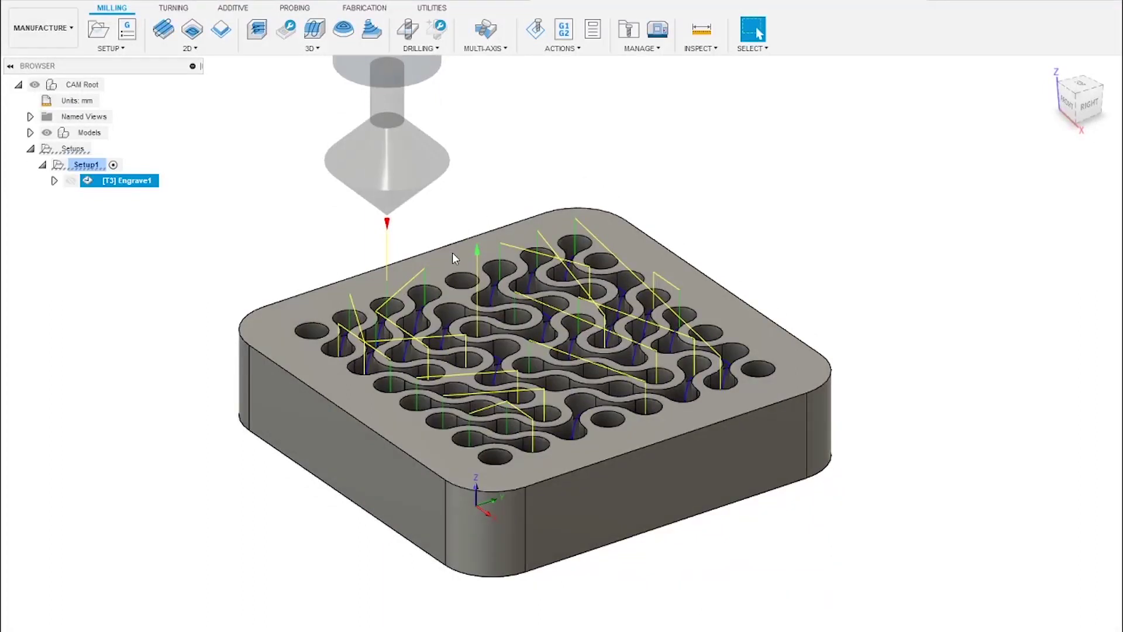
key("F6")
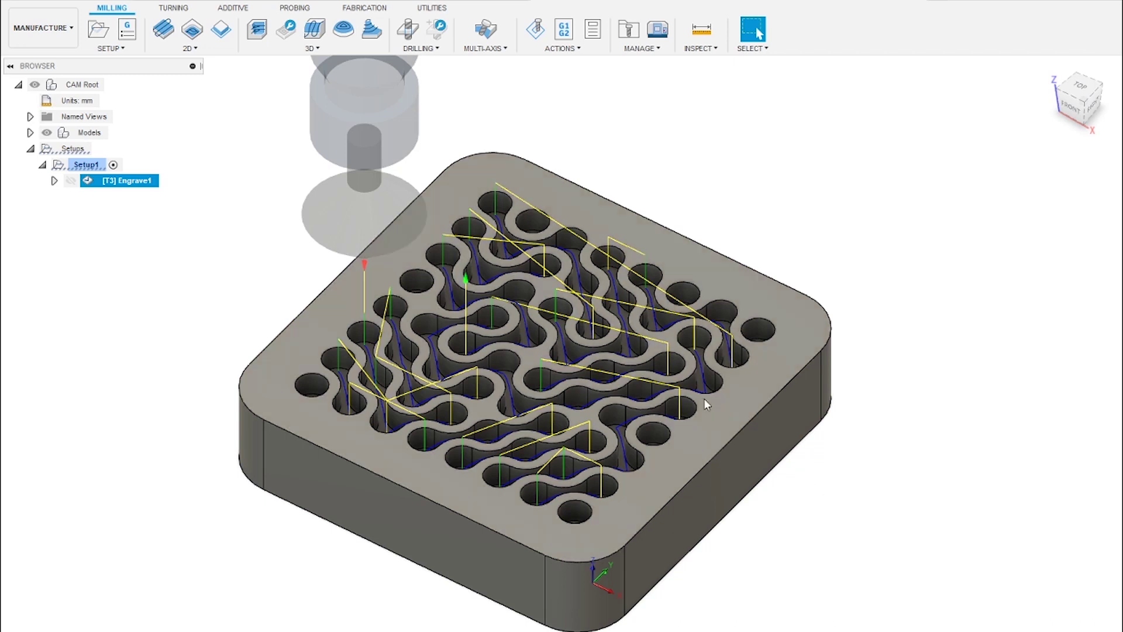
scroll(514, 315, "up", 5)
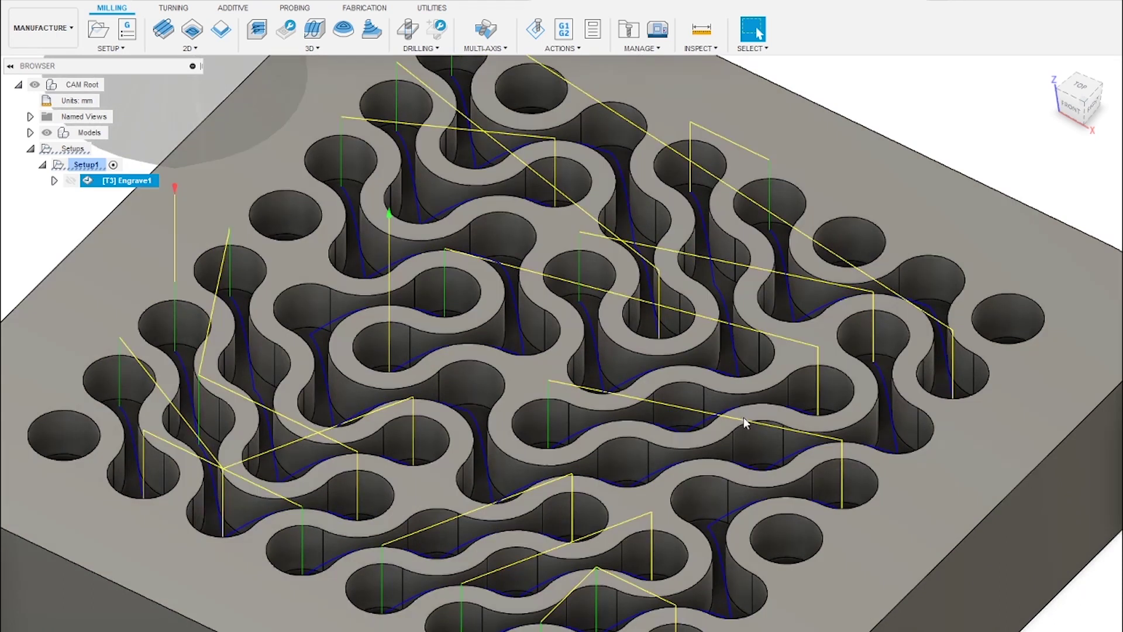
middle_click_drag(743, 416, 794, 404, "shift")
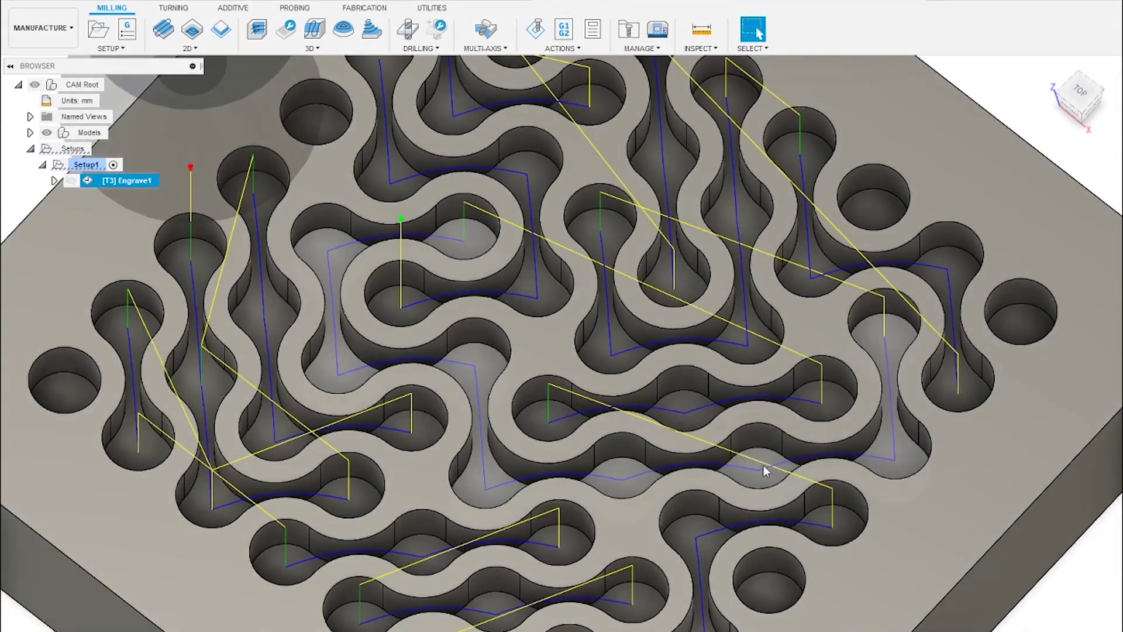
scroll(763, 465, "down", 5)
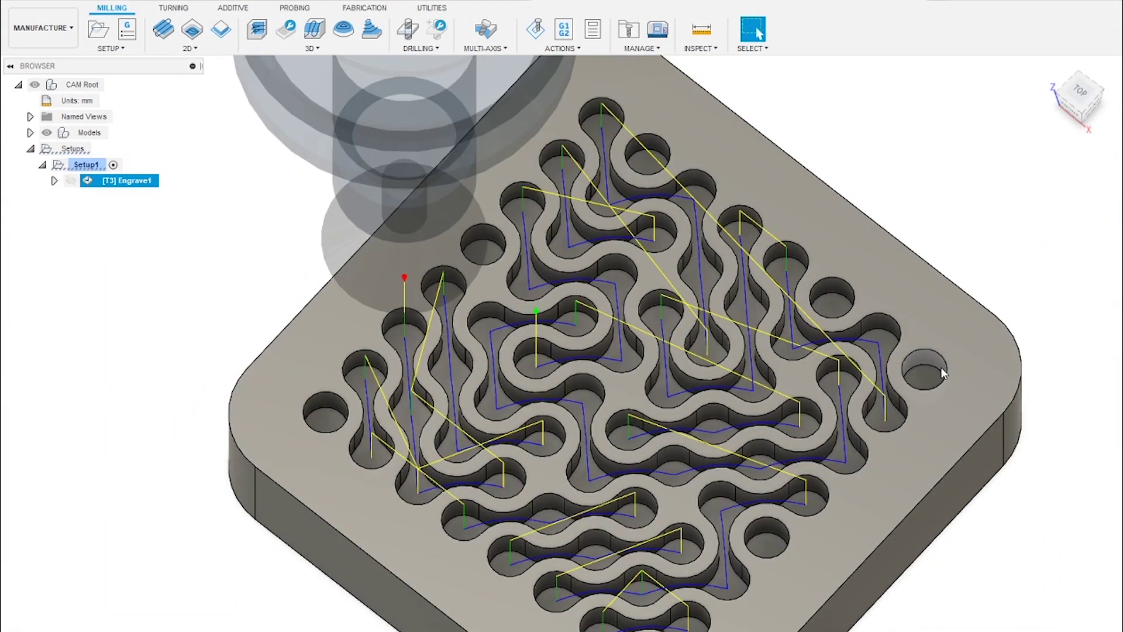
middle_click_drag(963, 367, 935, 366, "shift")
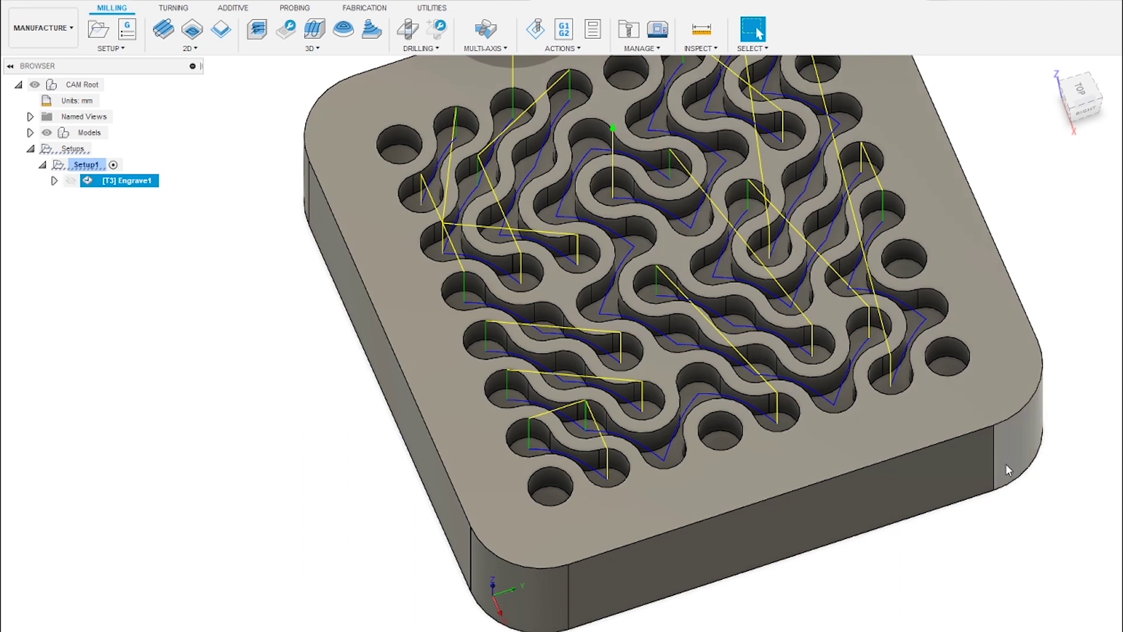
middle_click_drag(1017, 538, 1002, 552)
key("F6")
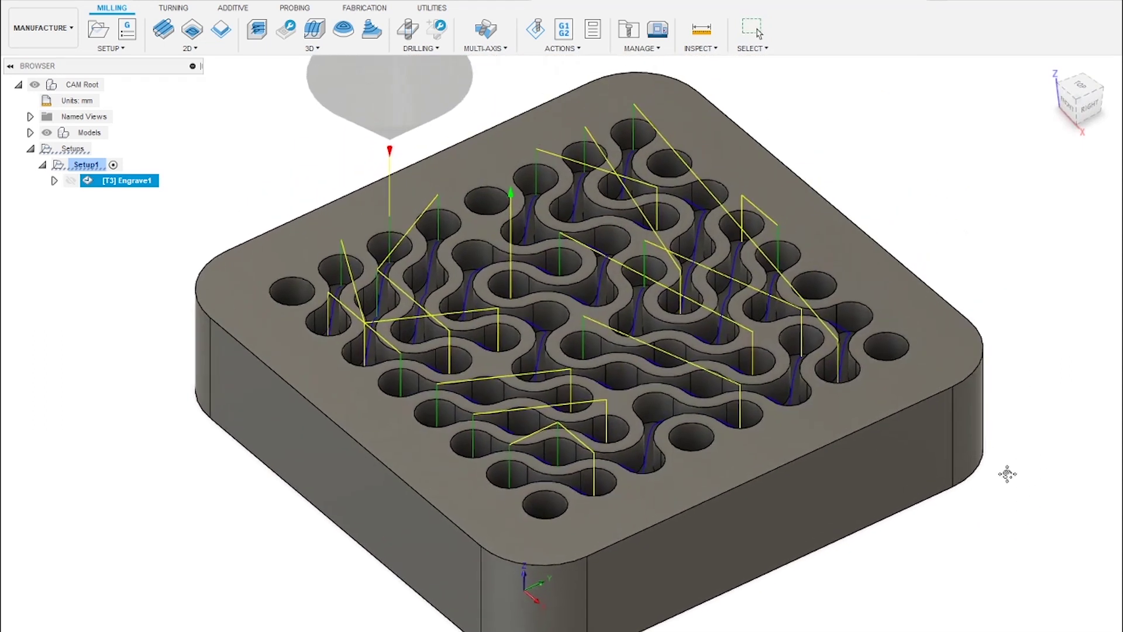
Start the Drill operation with a 150 retract feedrate, then show its Geometry settings
left_click(408, 32)
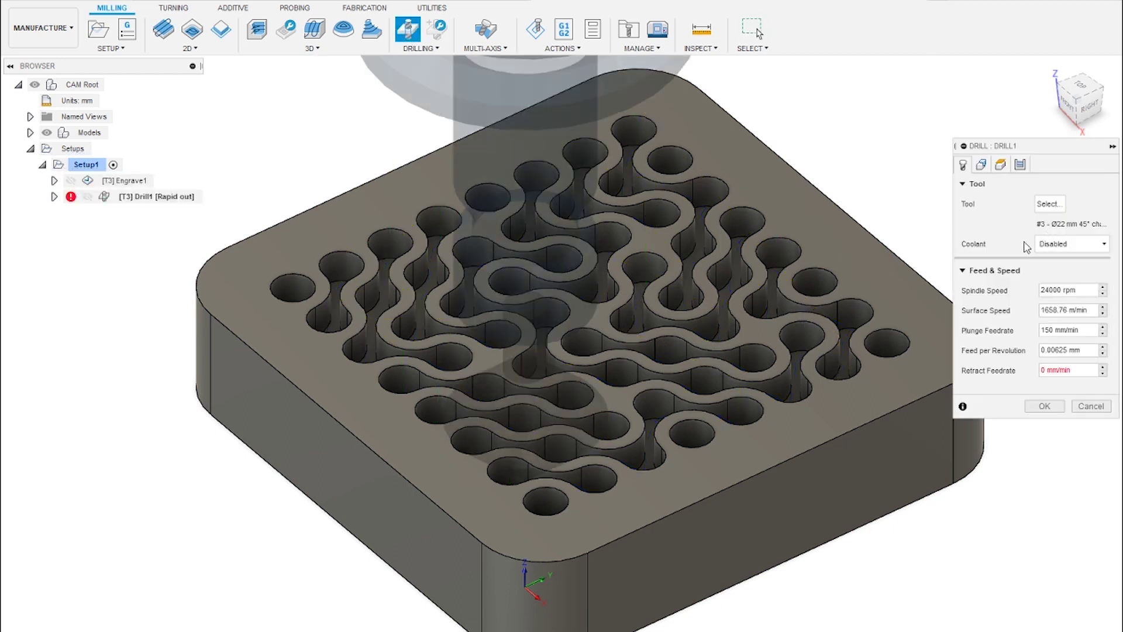
left_click(1070, 368)
type("150")
left_click(1002, 163)
left_click(962, 164)
left_click(981, 164)
left_click(962, 164)
left_click(981, 165)
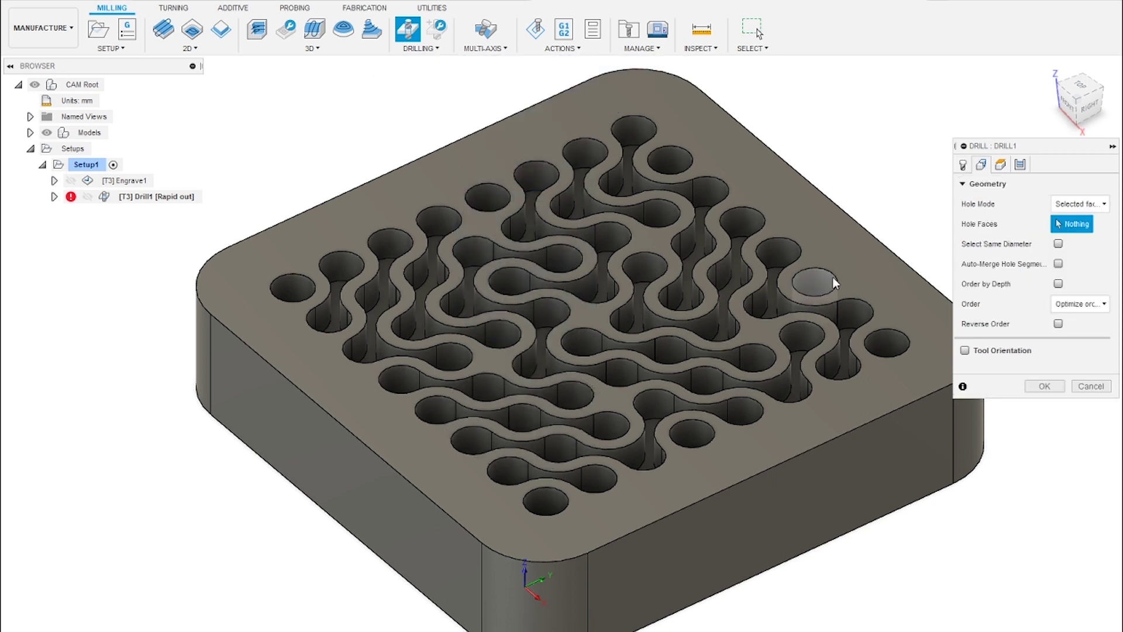
Set Hole Mode to Selected points and pick seven holes around the maze as drill points
left_click(1061, 211)
left_click(1067, 237)
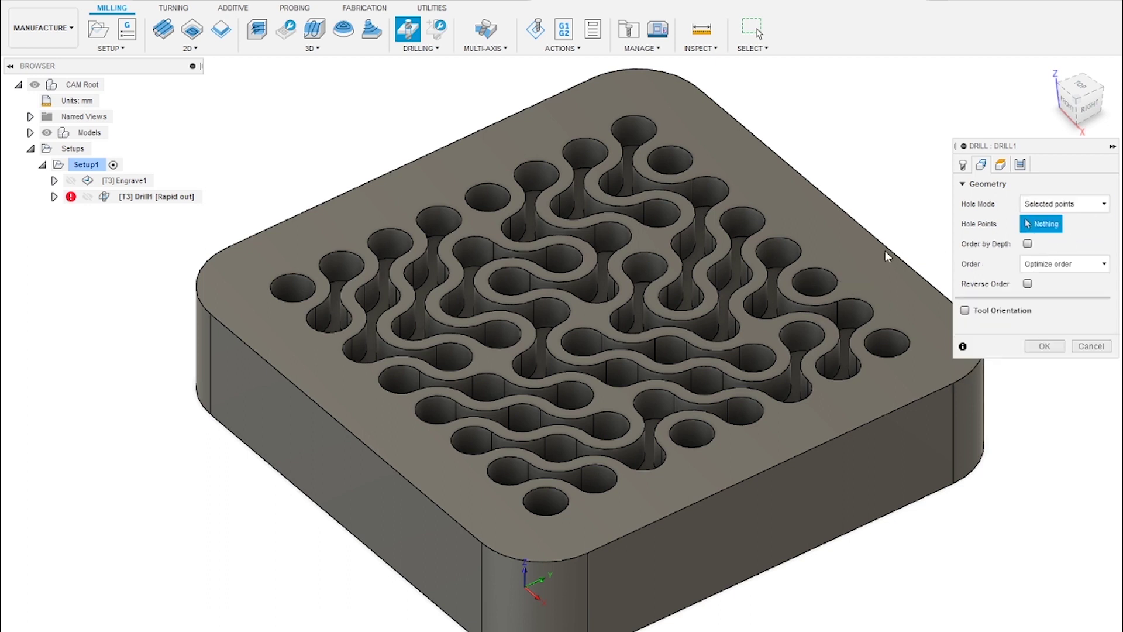
left_click(837, 277)
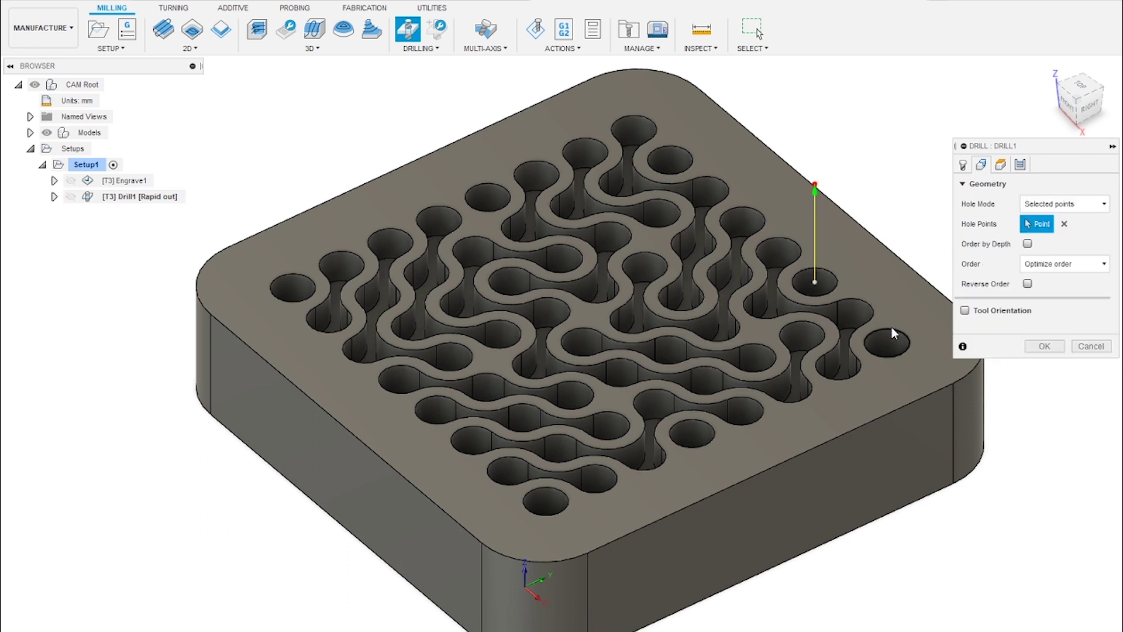
left_click(890, 326)
left_click(693, 420)
left_click(542, 483)
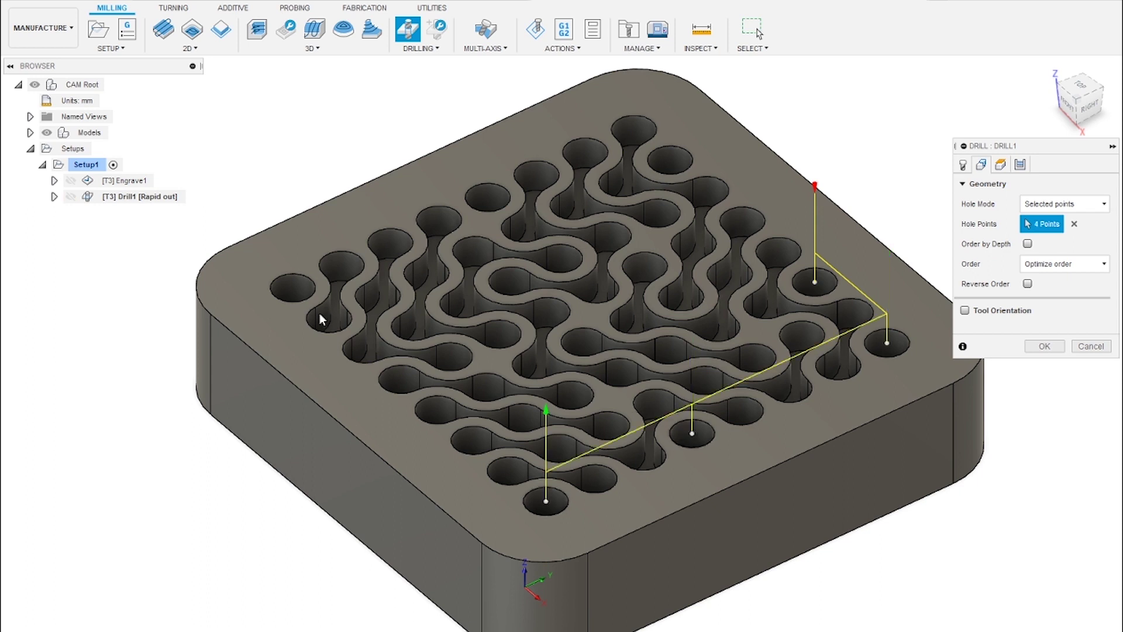
left_click(314, 299)
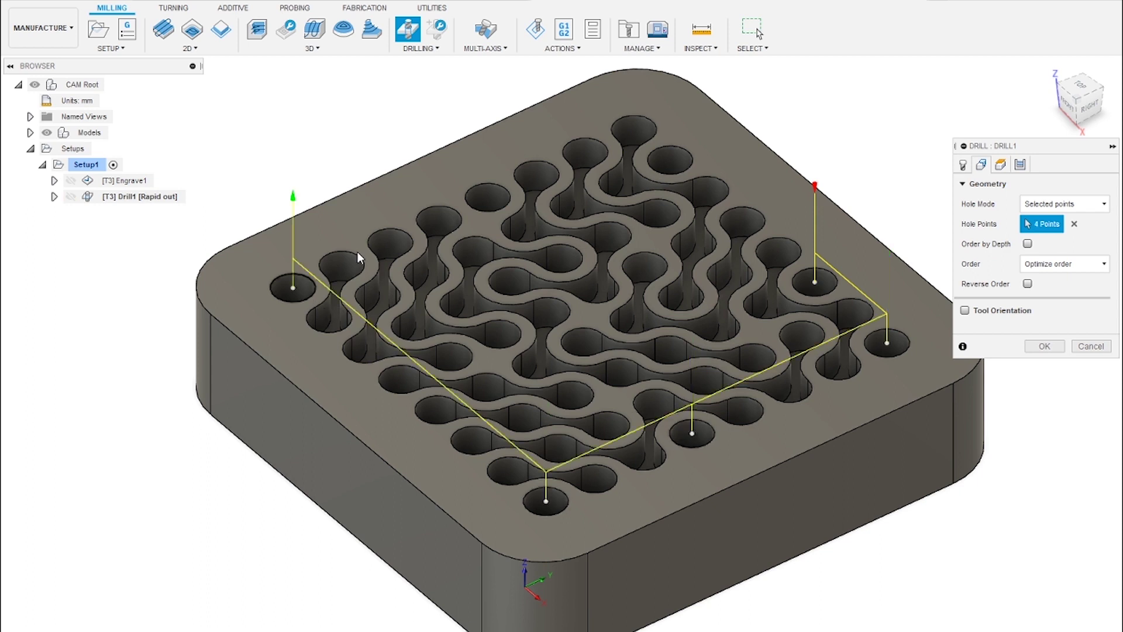
left_click(496, 189)
left_click(673, 153)
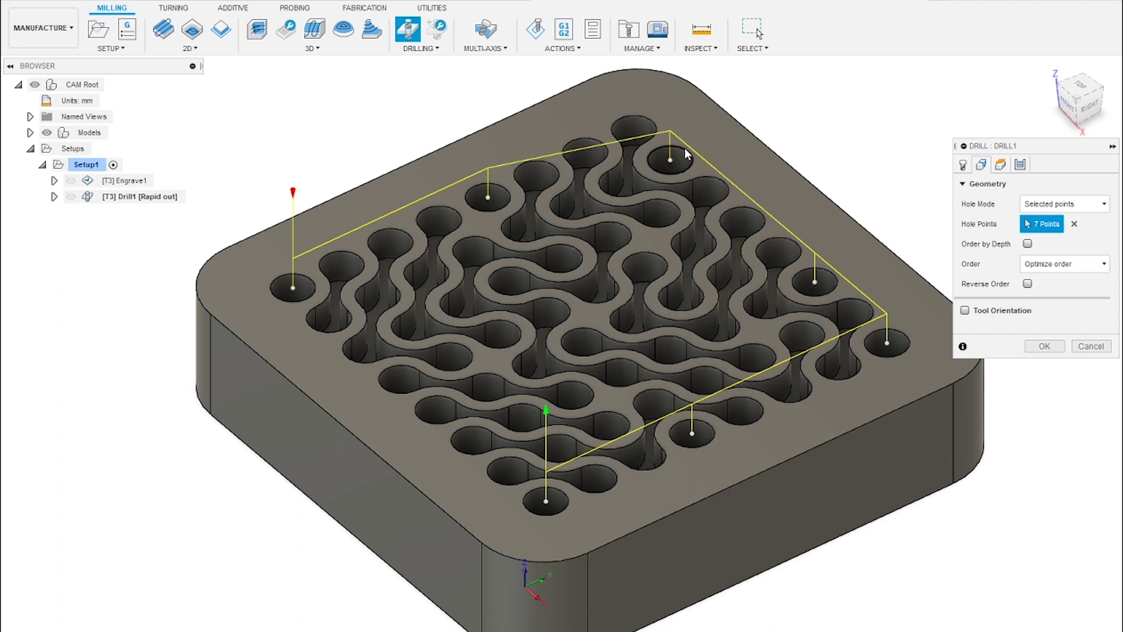
middle_click_drag(799, 410, 807, 447, "shift")
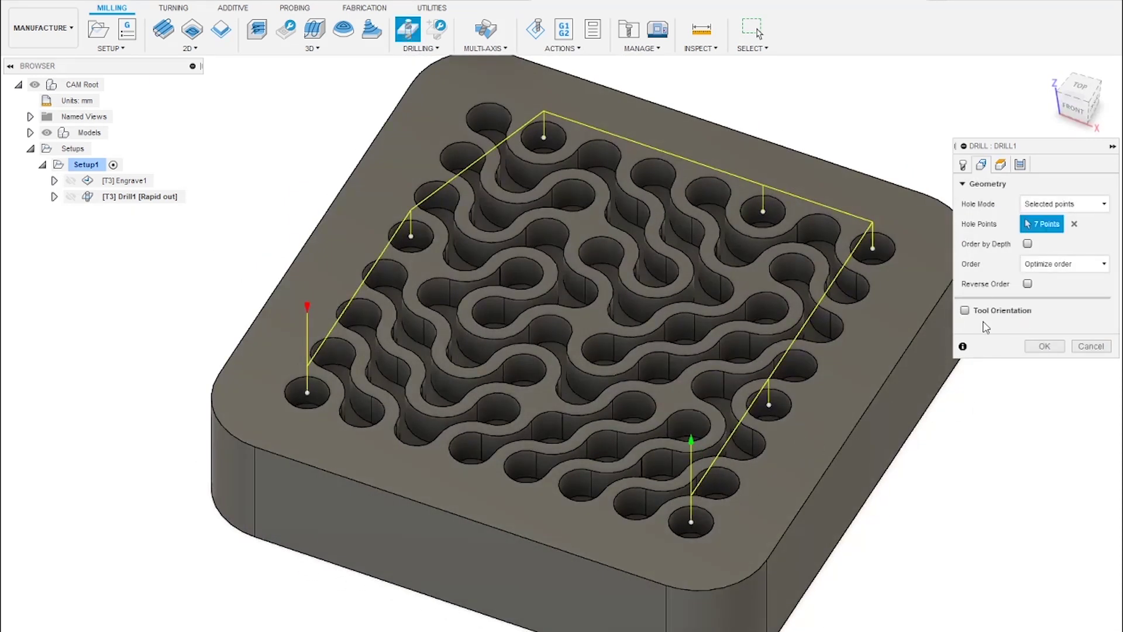
left_click(999, 164)
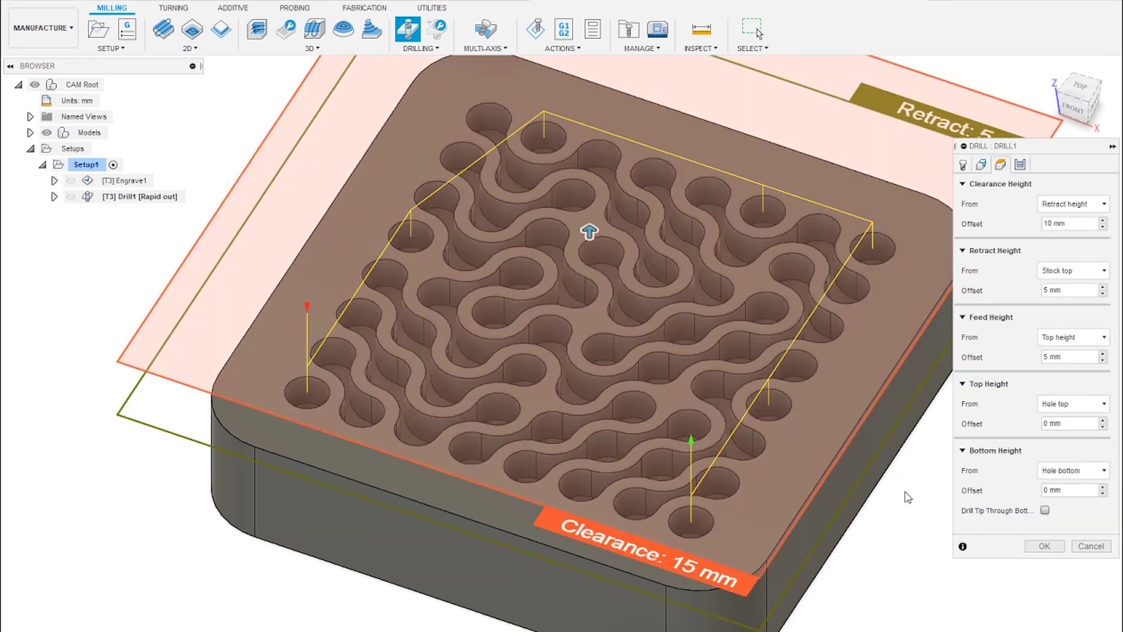
Measure Drill1's bottom height from Model top with a -3 offset
middle_click_drag(936, 488, 865, 496, "shift")
left_click(1073, 473)
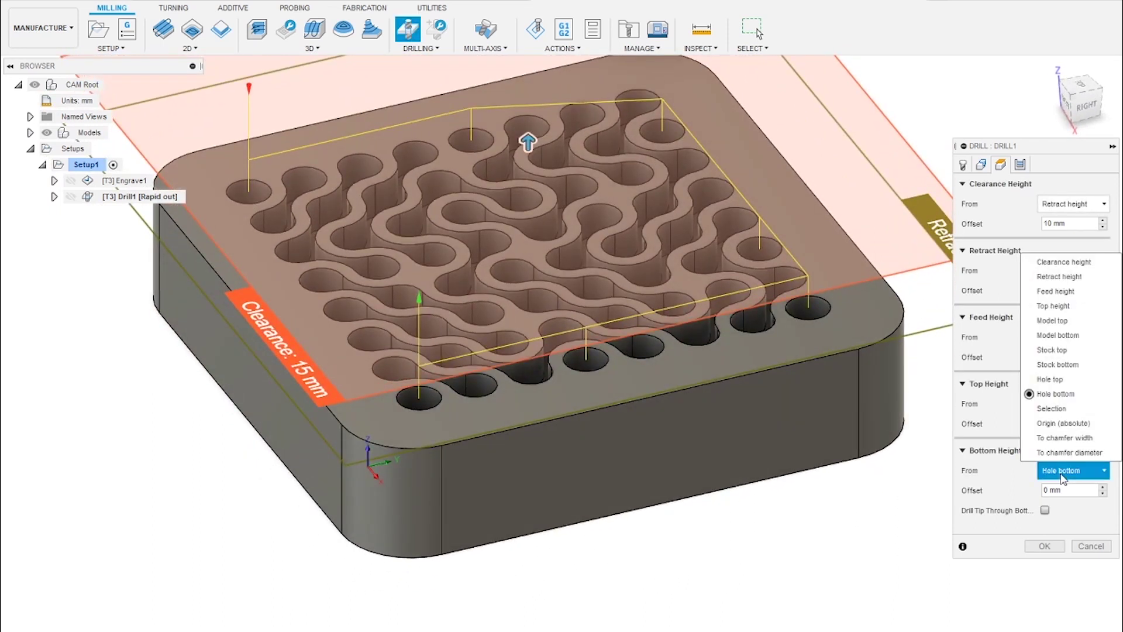
left_click(1083, 330)
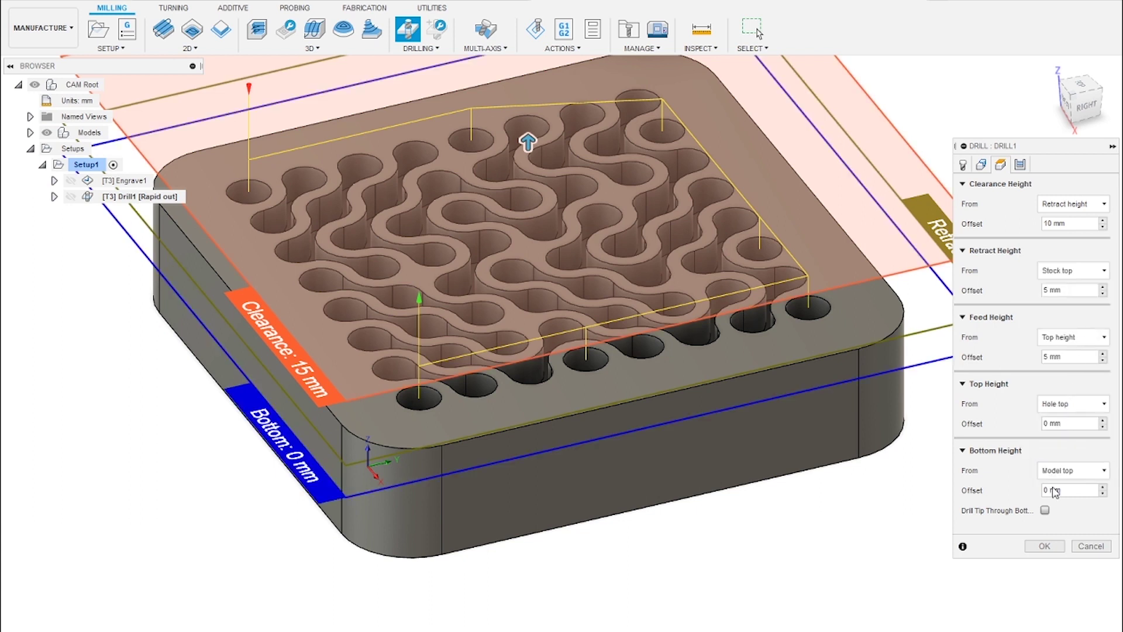
left_click(1078, 491)
type("-3")
key("Tab")
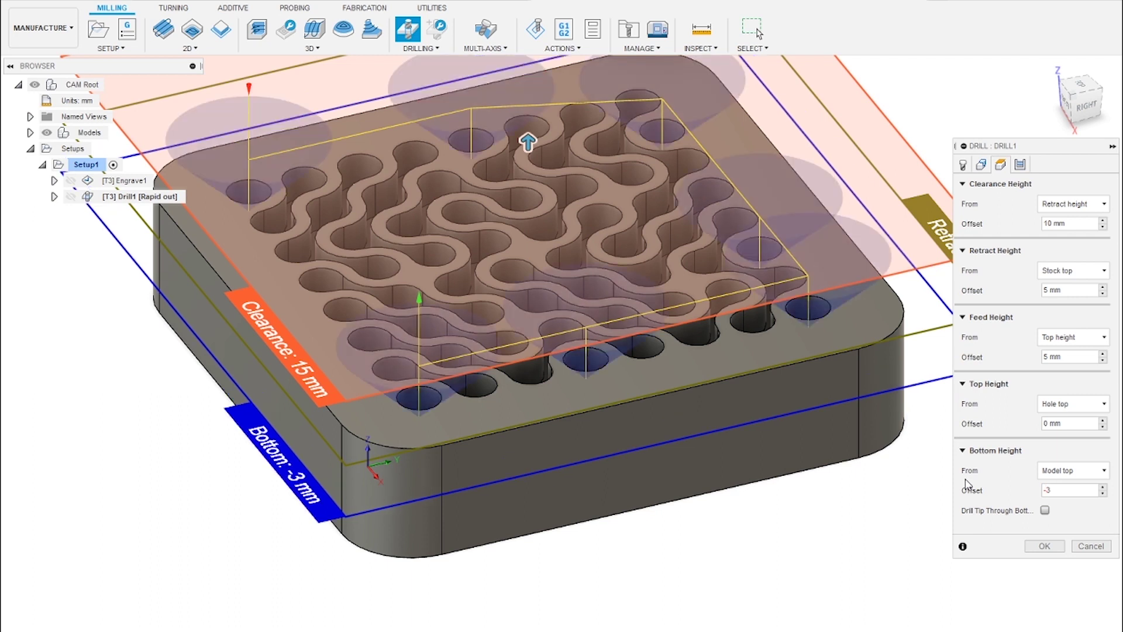
Check the drill preview from several angles while re-editing the bottom offset value
middle_click_drag(881, 431, 852, 466, "shift")
scroll(779, 300, "up", 3)
scroll(779, 300, "up", 3)
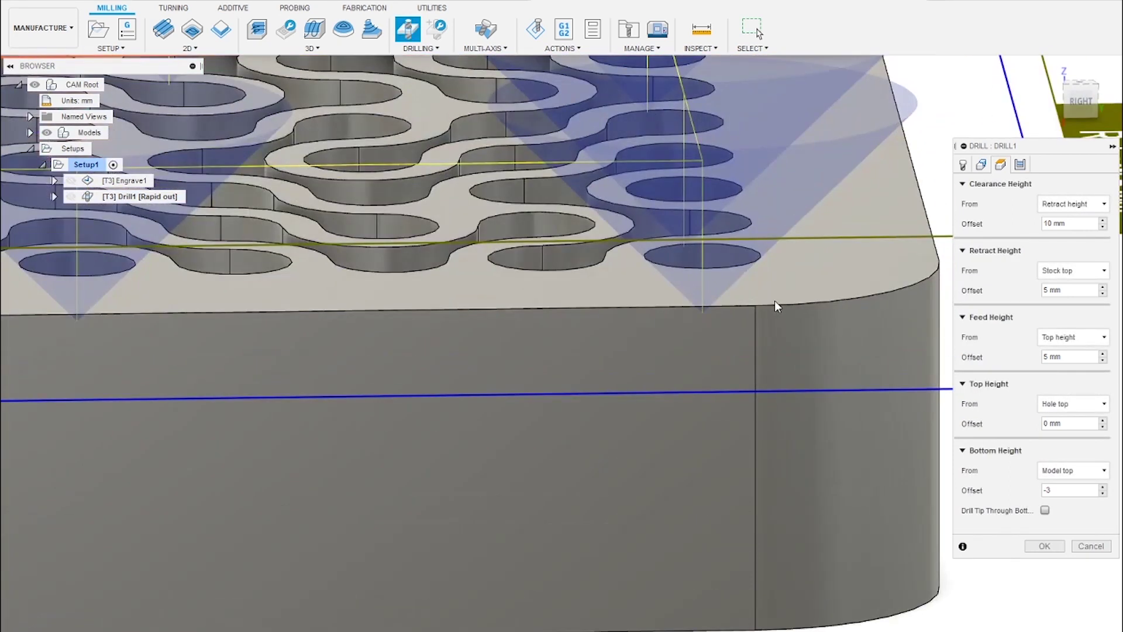
middle_click_drag(762, 317, 866, 161, "shift")
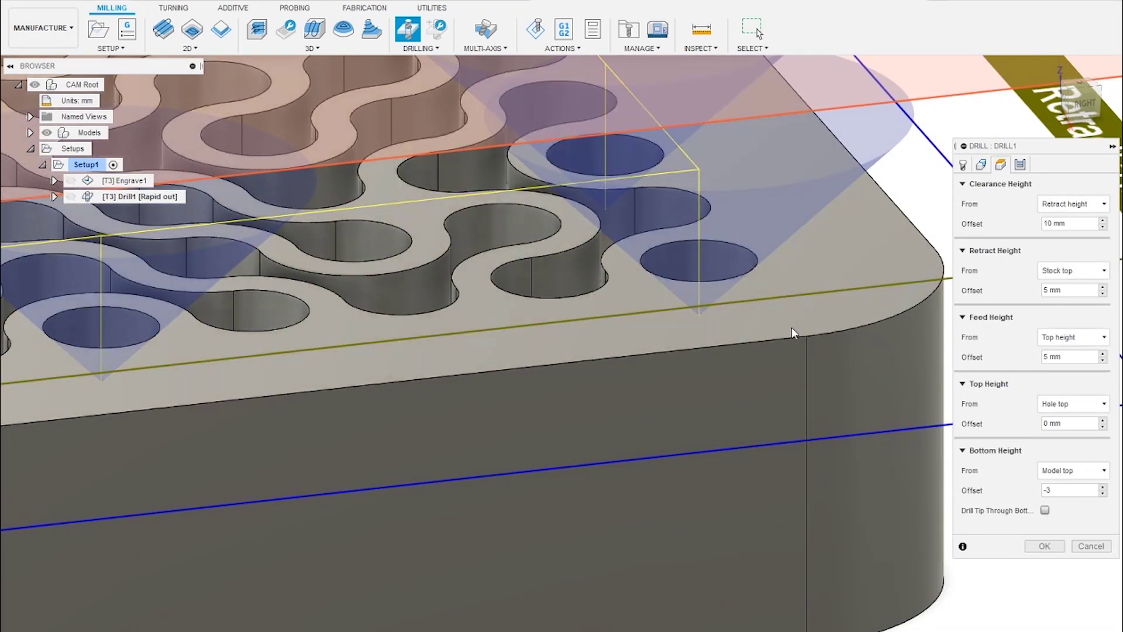
middle_click_drag(792, 328, 784, 306, "shift")
scroll(603, 344, "up", 5)
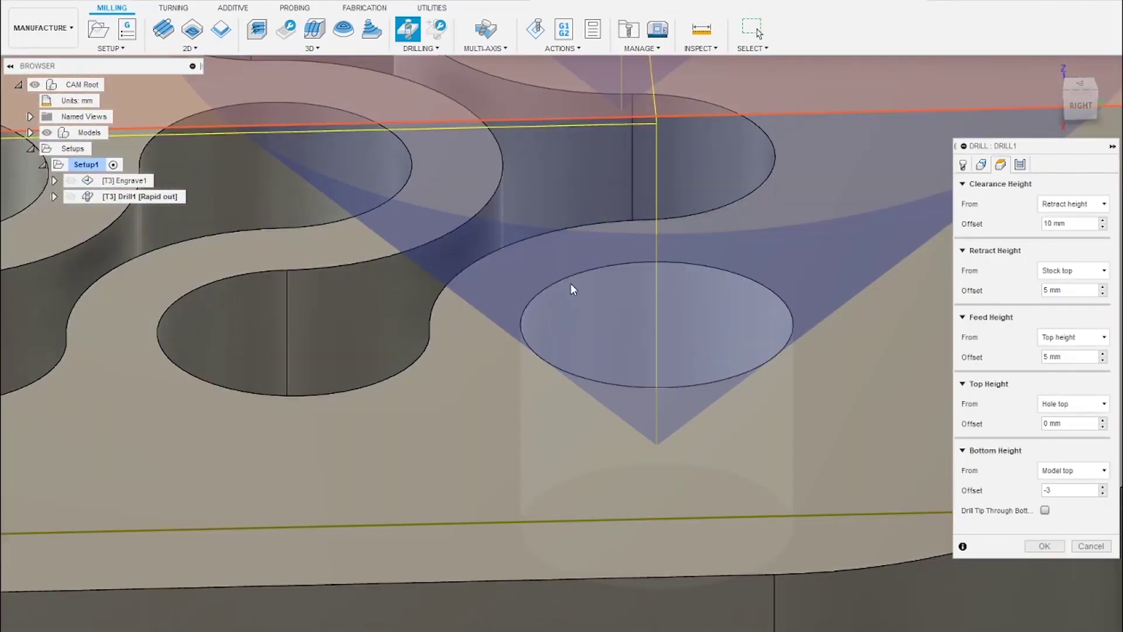
middle_click_drag(608, 370, 589, 309, "shift")
scroll(731, 339, "down", 5)
scroll(588, 309, "up", 5)
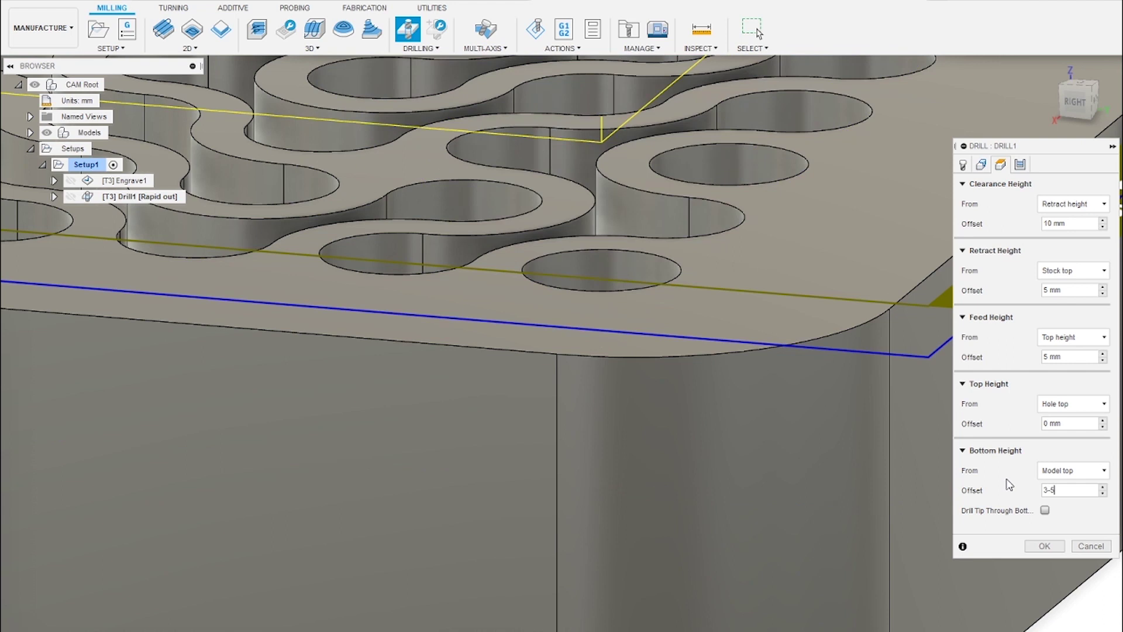
double_click(1049, 489)
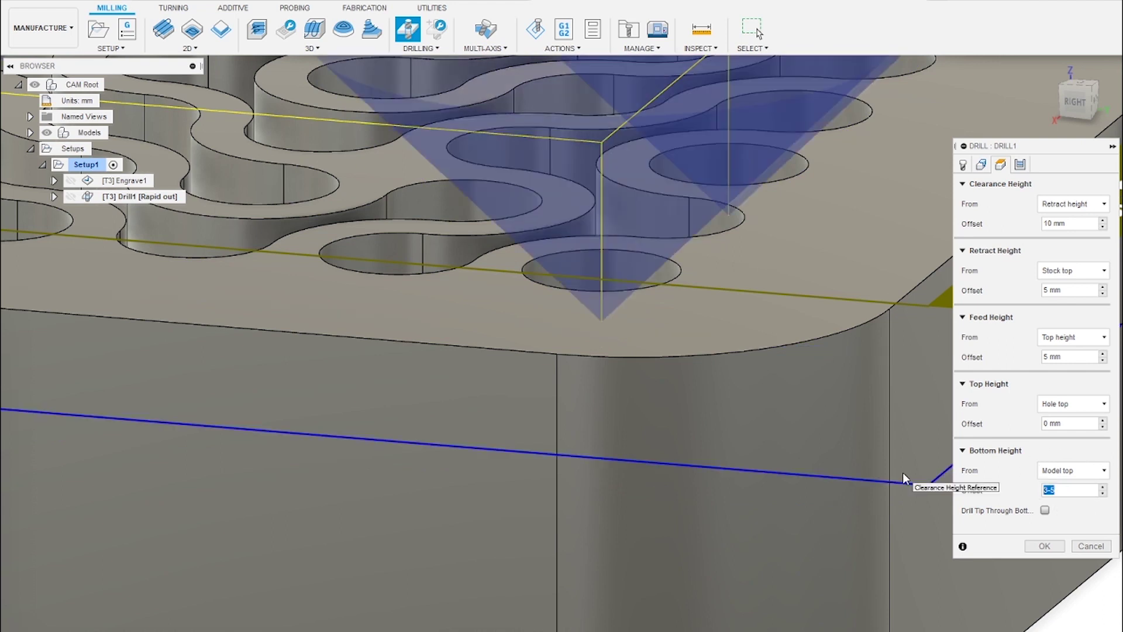
type("-54")
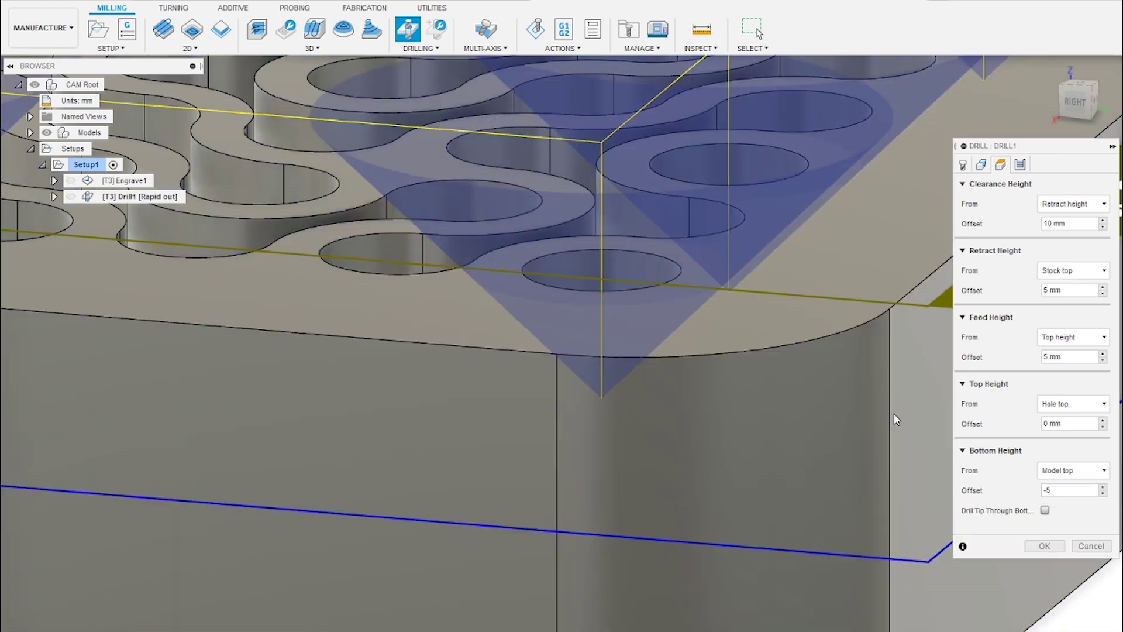
middle_click_drag(719, 316, 790, 304, "shift")
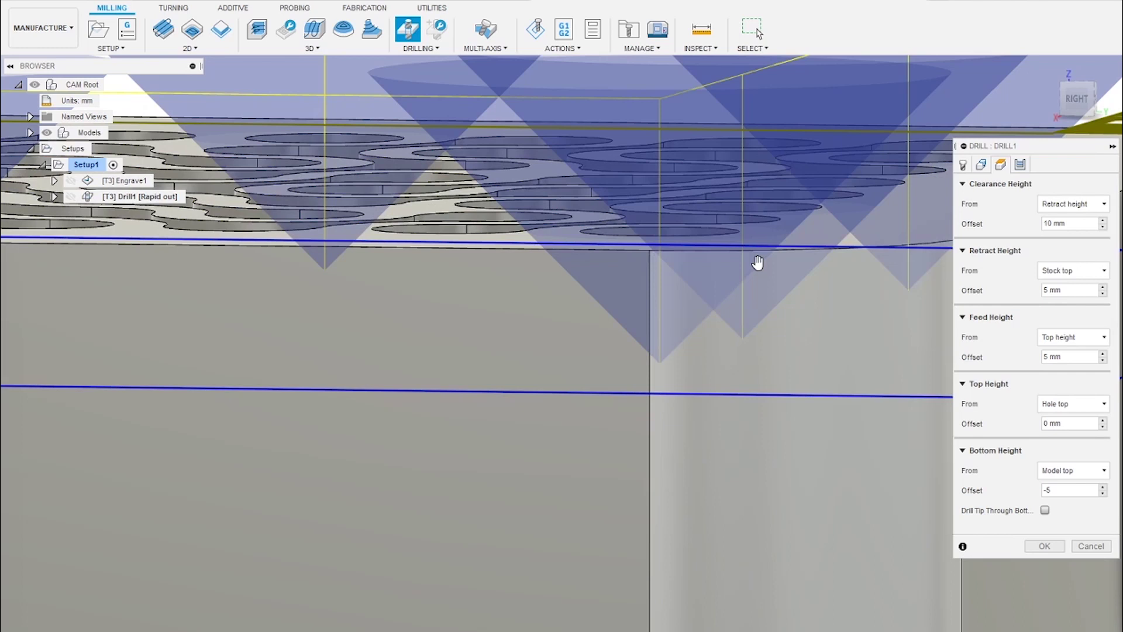
mouse_move(566, 240)
middle_mouse_down("shift")
mouse_move(747, 271)
mouse_move(823, 370)
mouse_move(692, 417)
mouse_move(835, 363)
mouse_move(816, 289)
mouse_move(791, 338)
mouse_move(719, 321)
mouse_move(764, 392)
mouse_move(753, 508)
middle_mouse_up("shift")
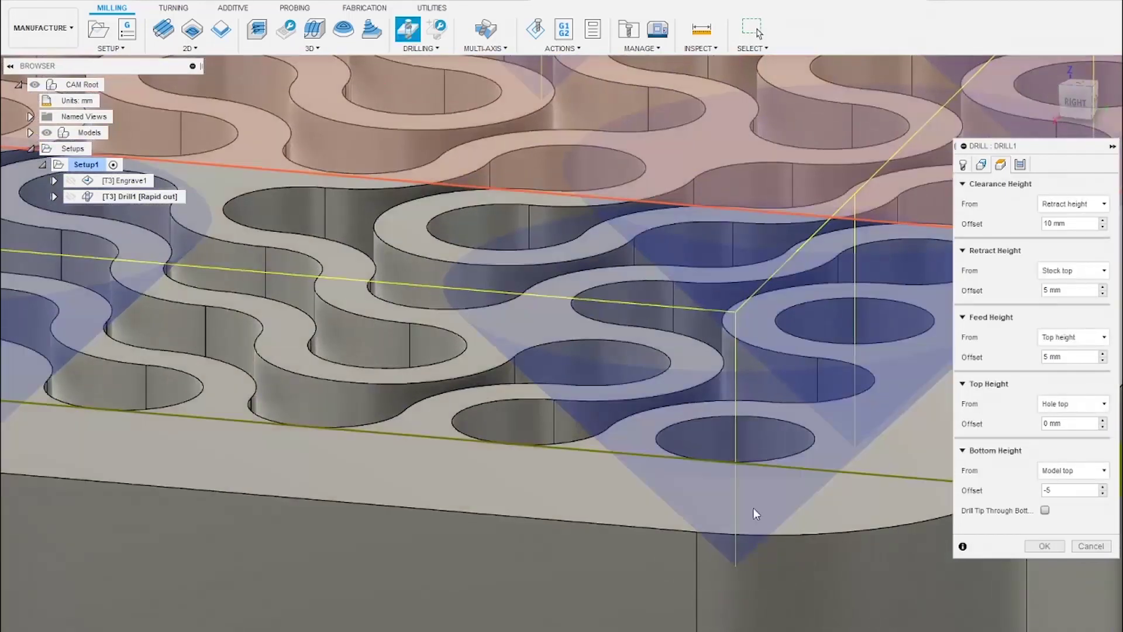
left_click(1044, 490)
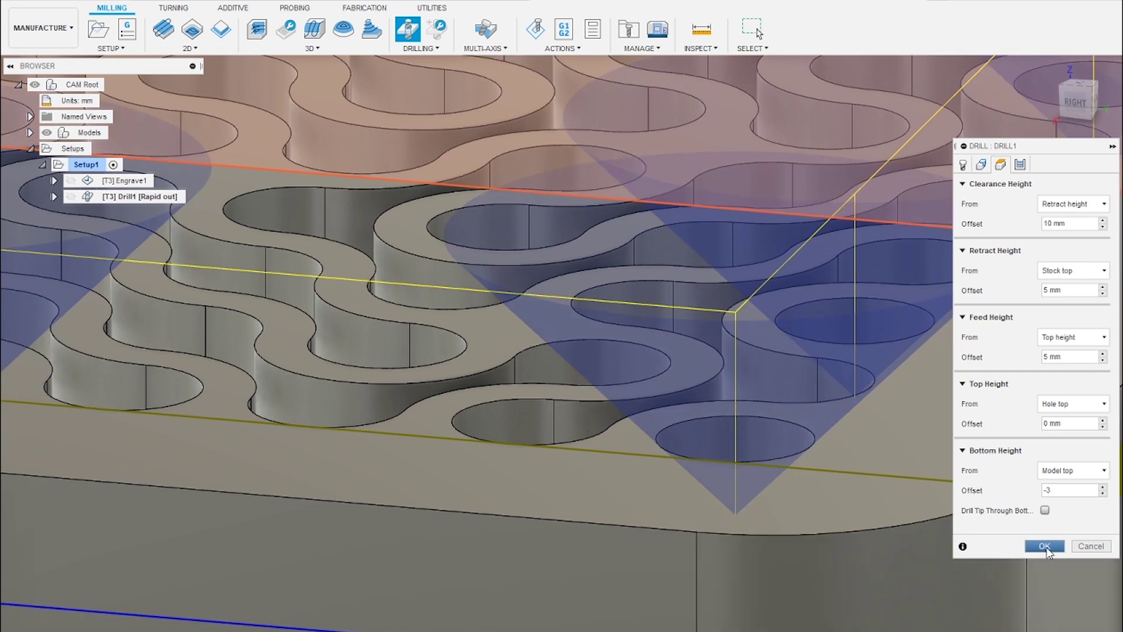
Create the Drill1 toolpath and select Engrave1 alongside it in the browser
left_click(1045, 546)
scroll(936, 489, "down", 10)
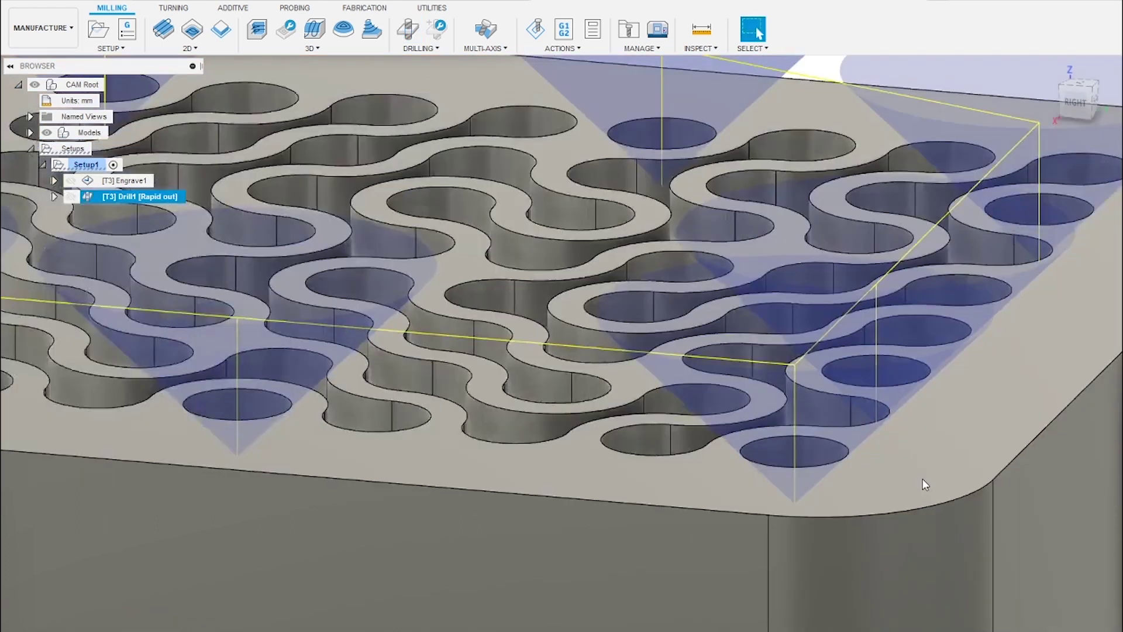
middle_click_drag(896, 491, 895, 556, "shift")
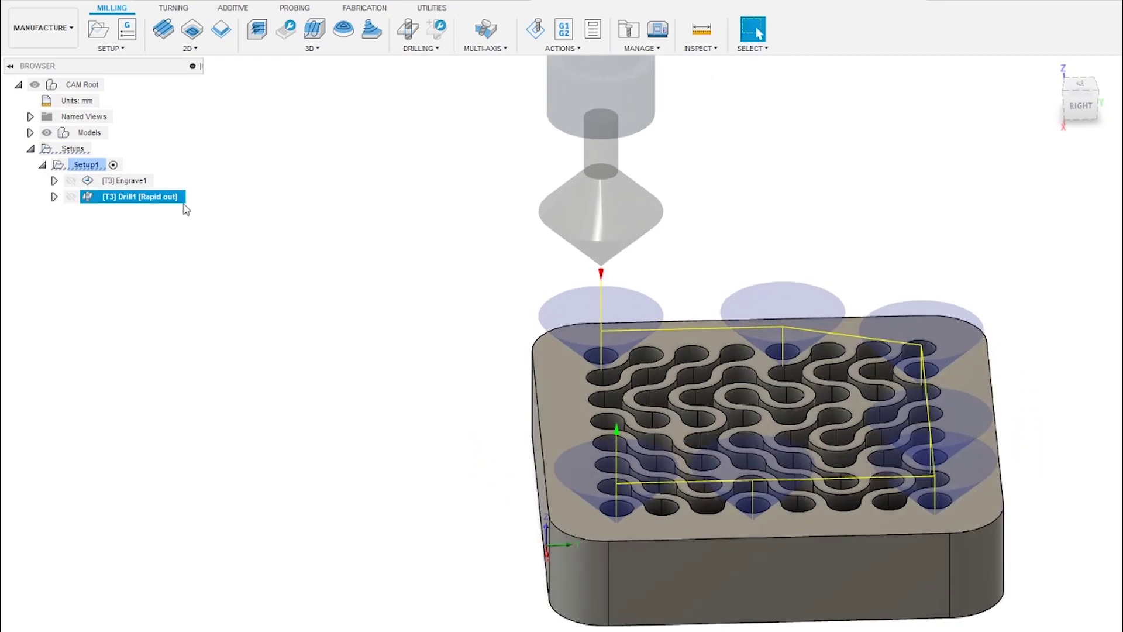
left_click(124, 180, "ctrl")
middle_click_drag(381, 298, 328, 176)
Simulate both toolpaths with the model hidden and play the machining run
left_click(535, 39)
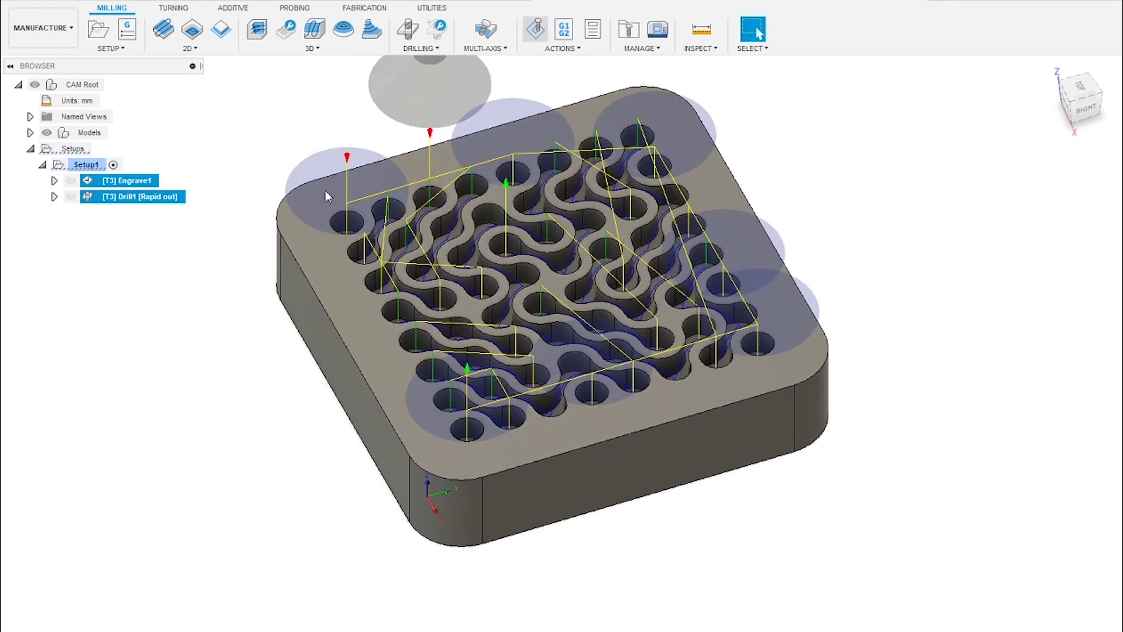
left_click(47, 132)
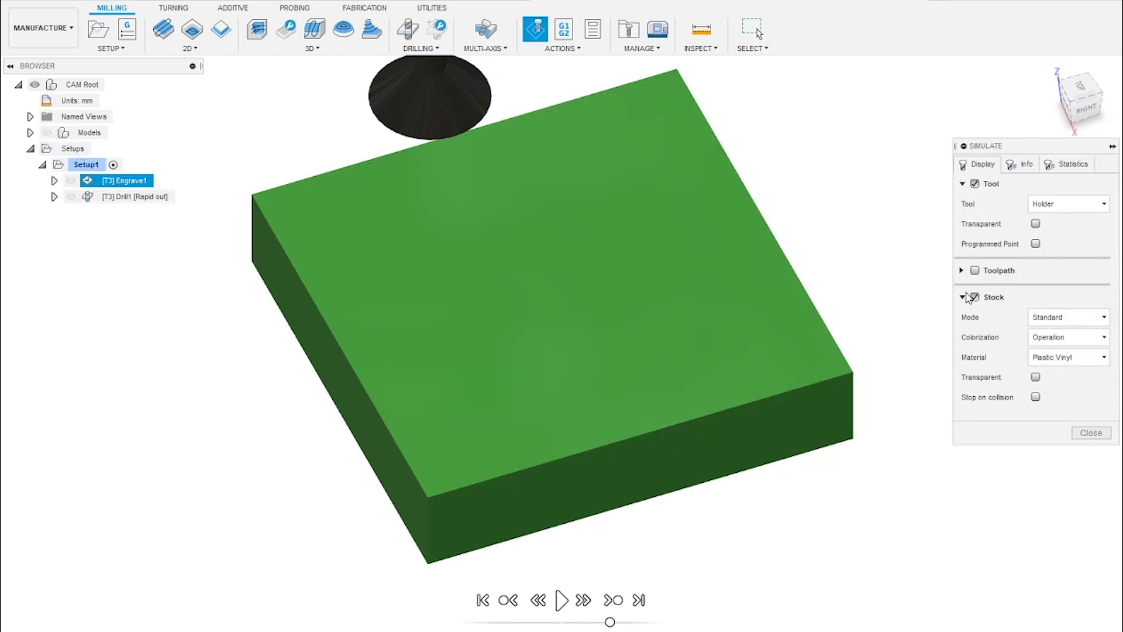
left_click(561, 600)
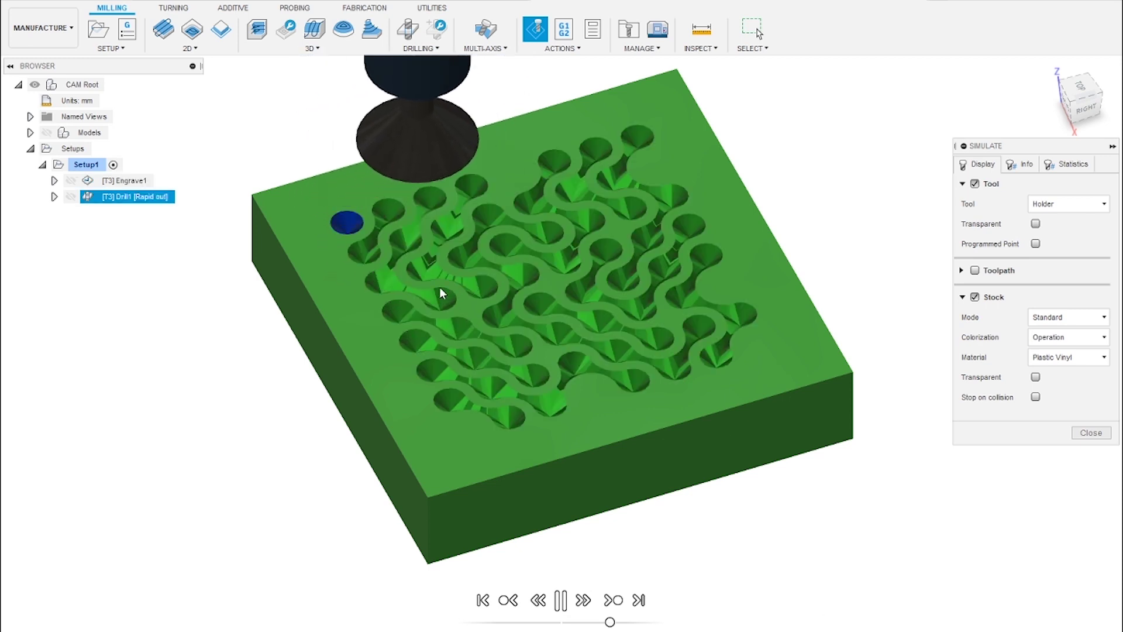
scroll(426, 245, "up", 5)
middle_click_drag(657, 349, 672, 202, "shift")
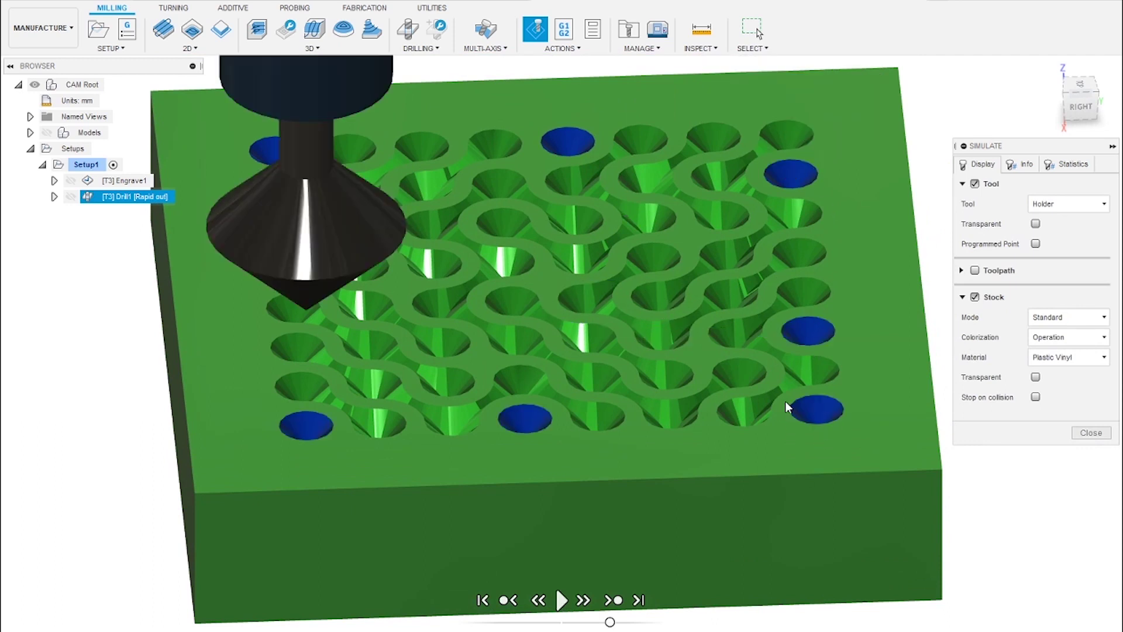
middle_click_drag(785, 402, 579, 436, "shift")
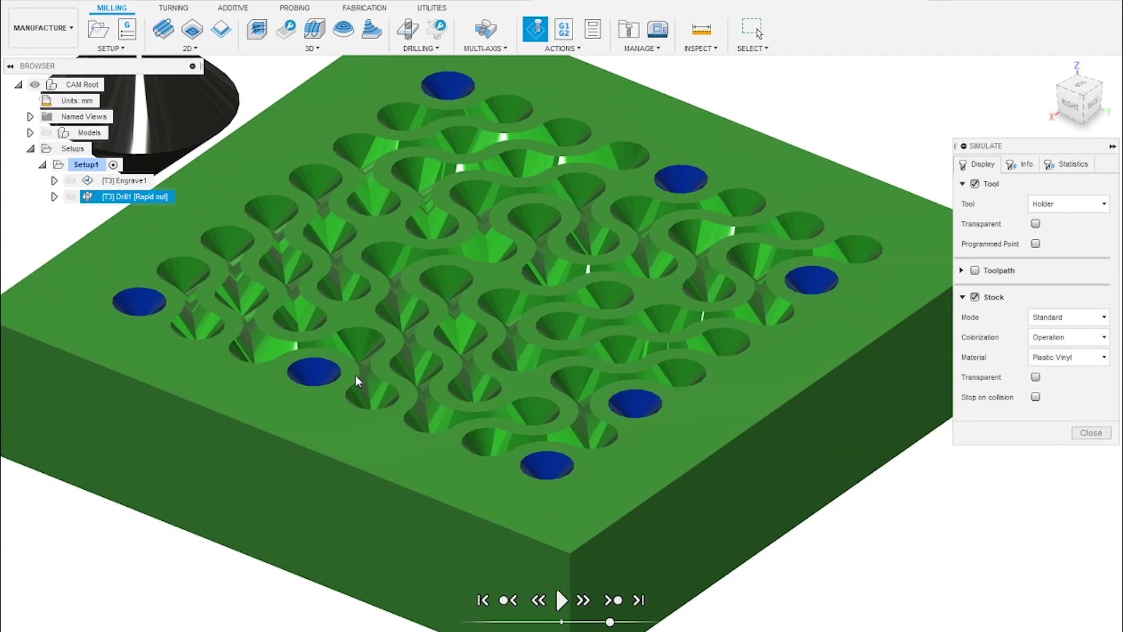
scroll(690, 396, "down", 3)
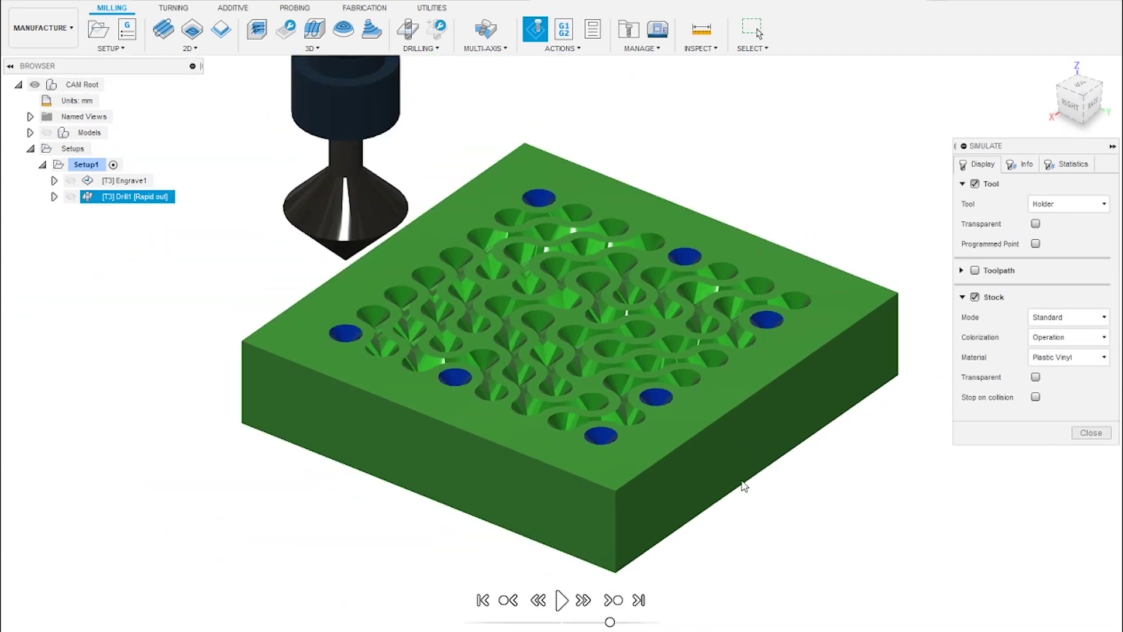